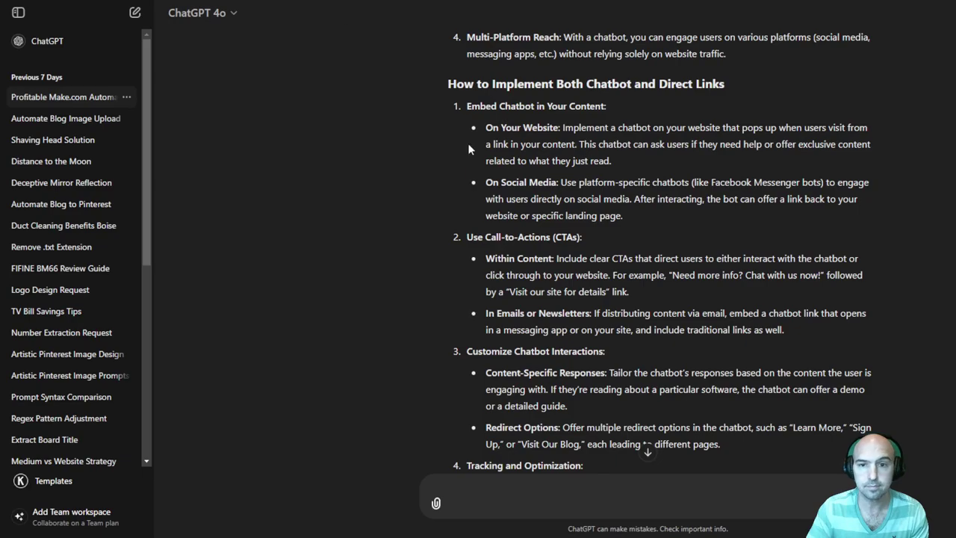
Step: In YouTube Studio, paste the copied ChatGPT text into the uploading video's description
scroll(468, 150, "up", 15)
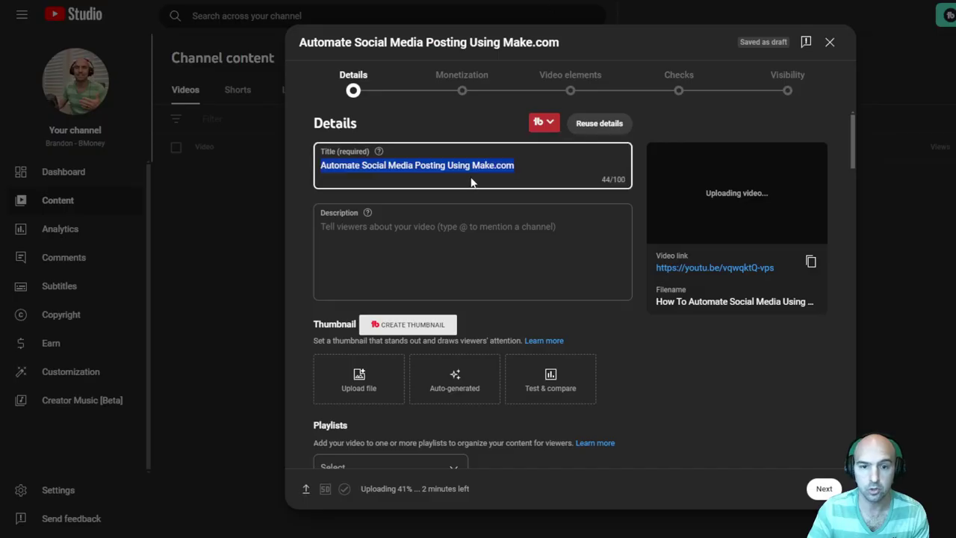
left_click(405, 231)
key("ctrl+v")
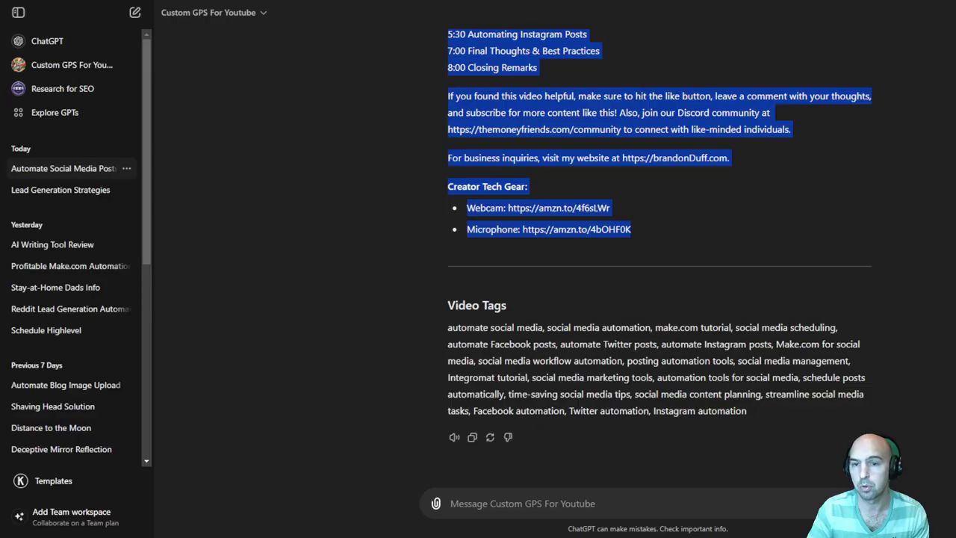
Step: In ChatGPT, review the title prompt, the generated video description and its timestamp list
scroll(736, 137, "up", 6)
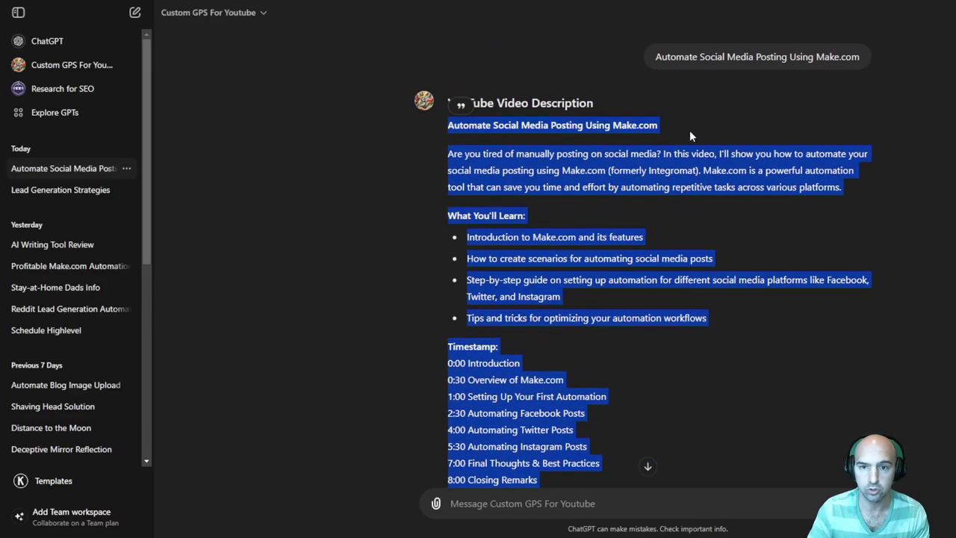
left_click_drag(676, 57, 862, 66)
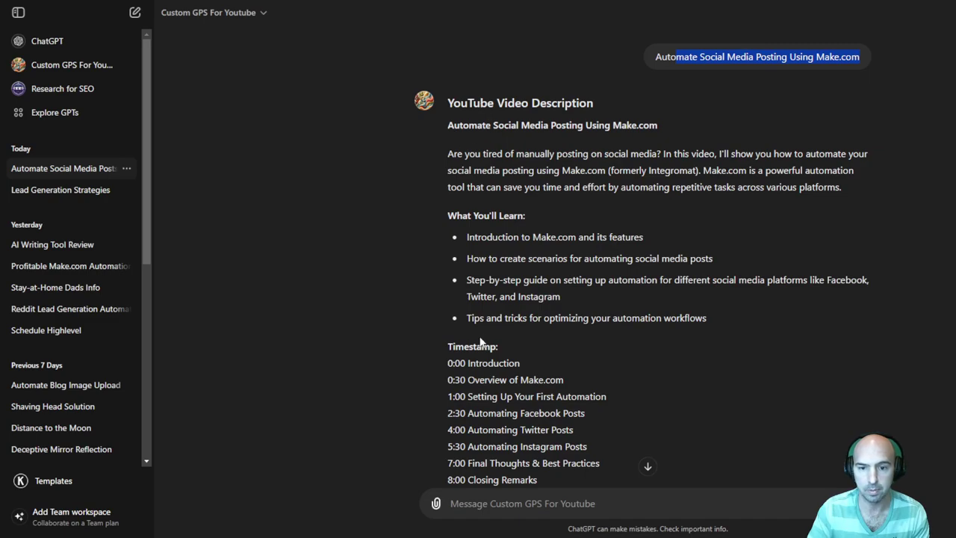
scroll(480, 341, "down", 3)
left_click_drag(448, 108, 591, 244)
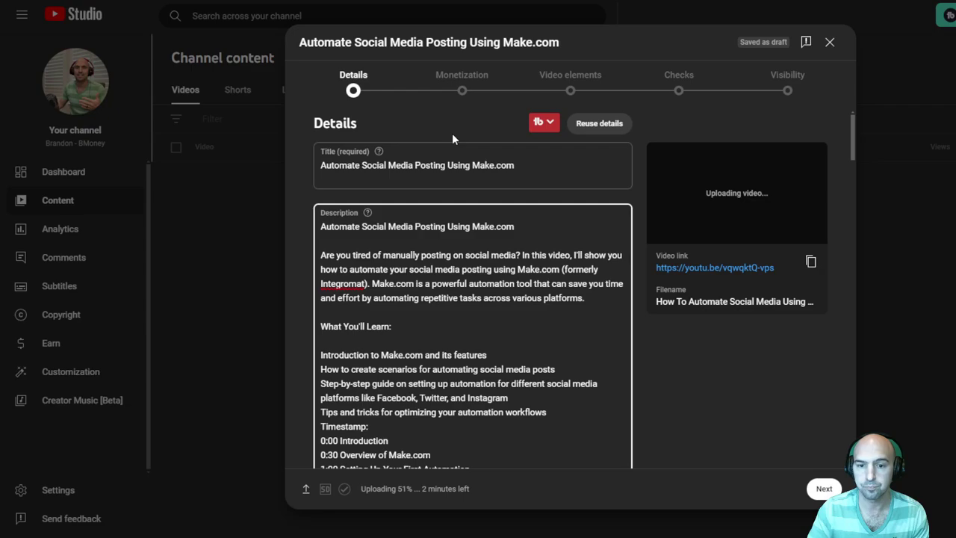
Step: In YouTube Studio, make the "Creator Tech Gear:" heading in the video description bold
scroll(452, 308, "down", 8)
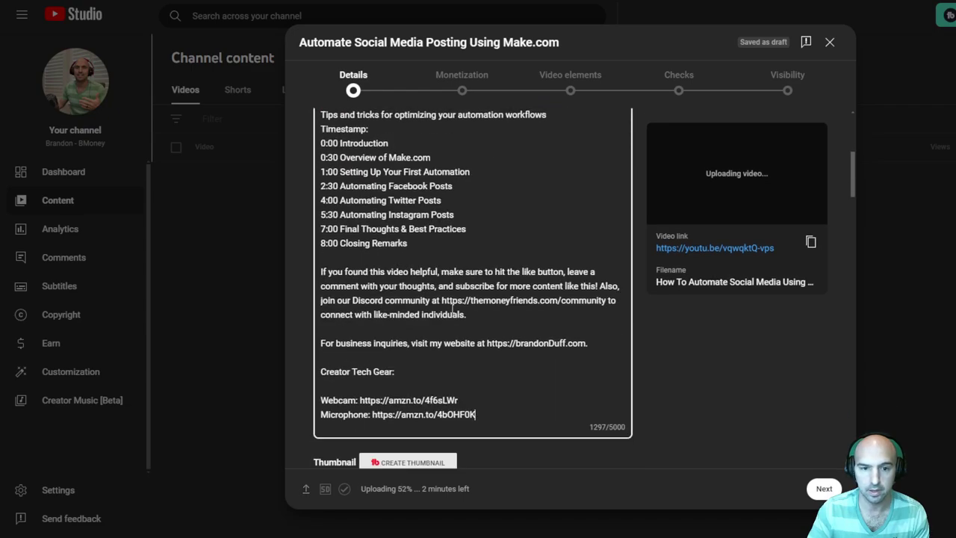
scroll(452, 307, "up", 4)
scroll(452, 307, "down", 2)
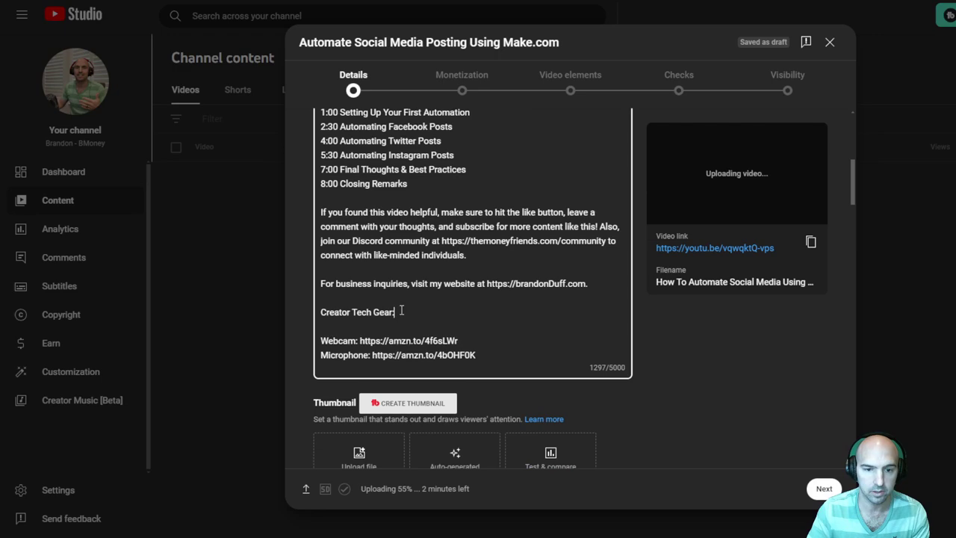
key("ctrl+shift+Home")
left_click(322, 314, "shift")
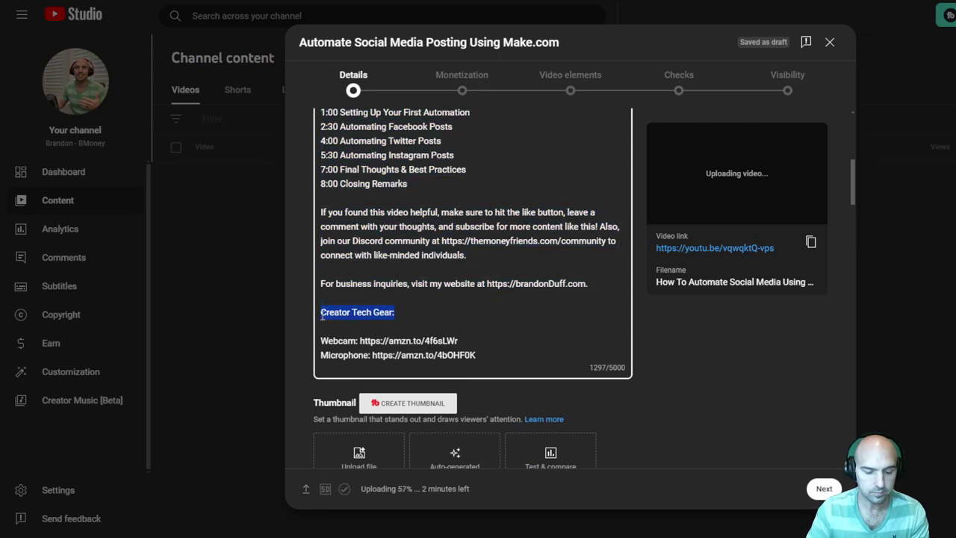
key("ctrl+b")
left_click(403, 332)
left_click(360, 340, "shift")
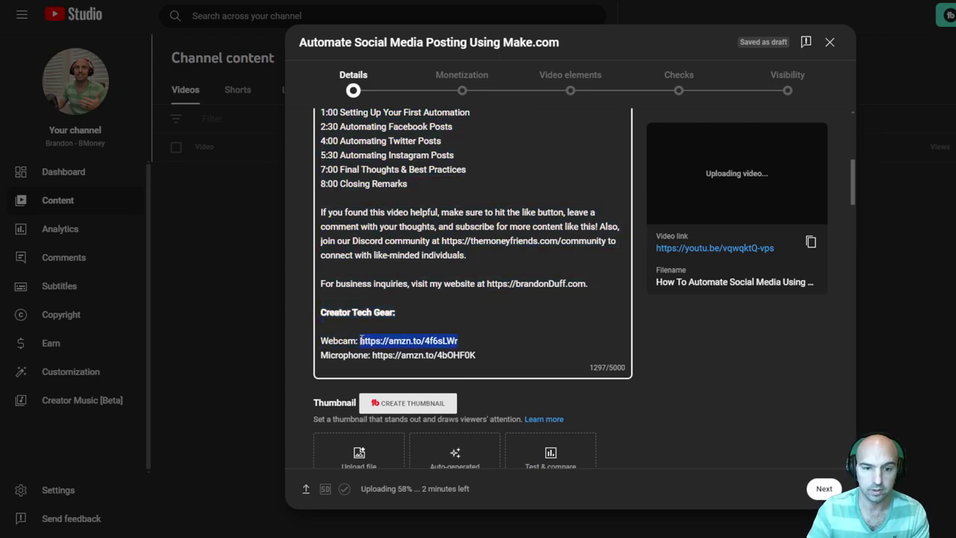
Step: Insert a blank line above the "Timestamp:" heading in the description and make that heading bold
scroll(435, 269, "up", 3)
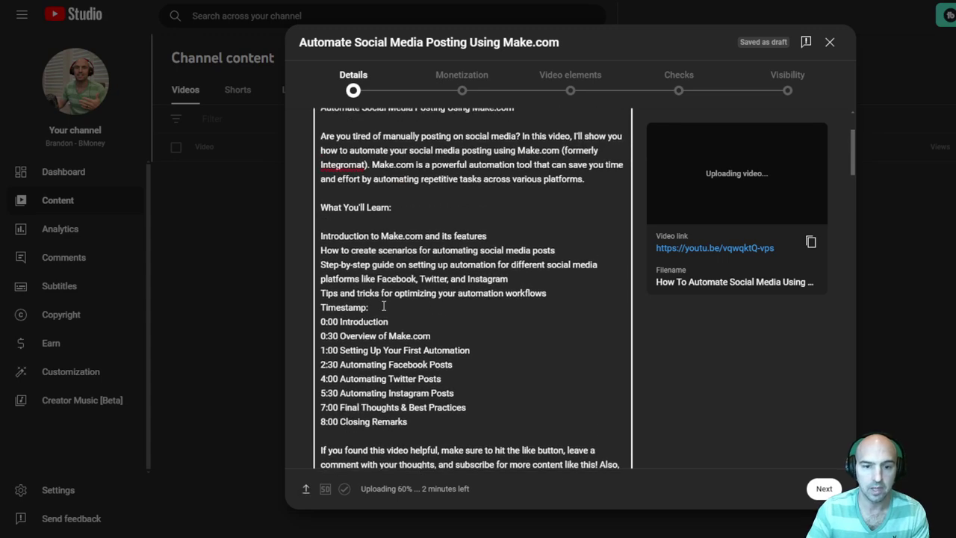
key("Return")
left_click_drag(406, 326, 323, 321)
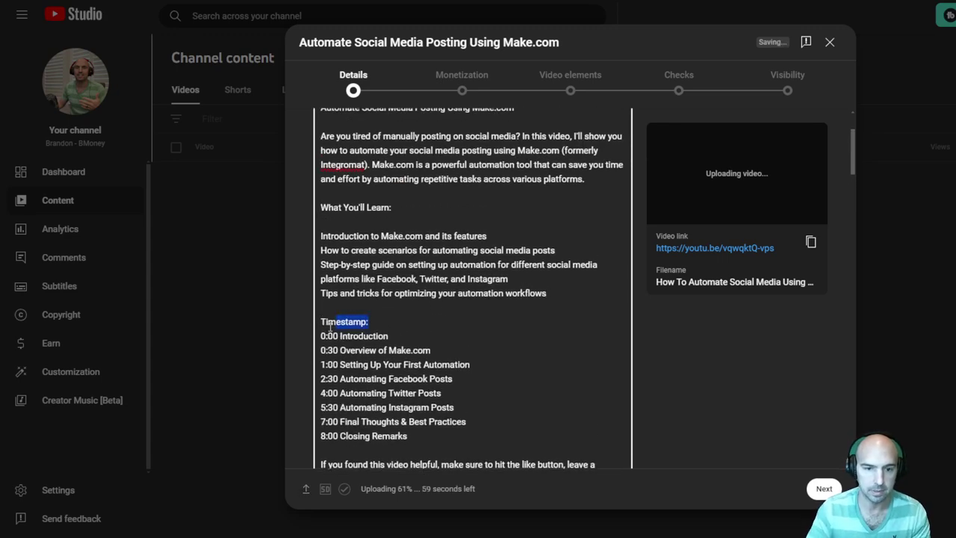
key("ctrl+shift+Home")
left_click(326, 321, "shift")
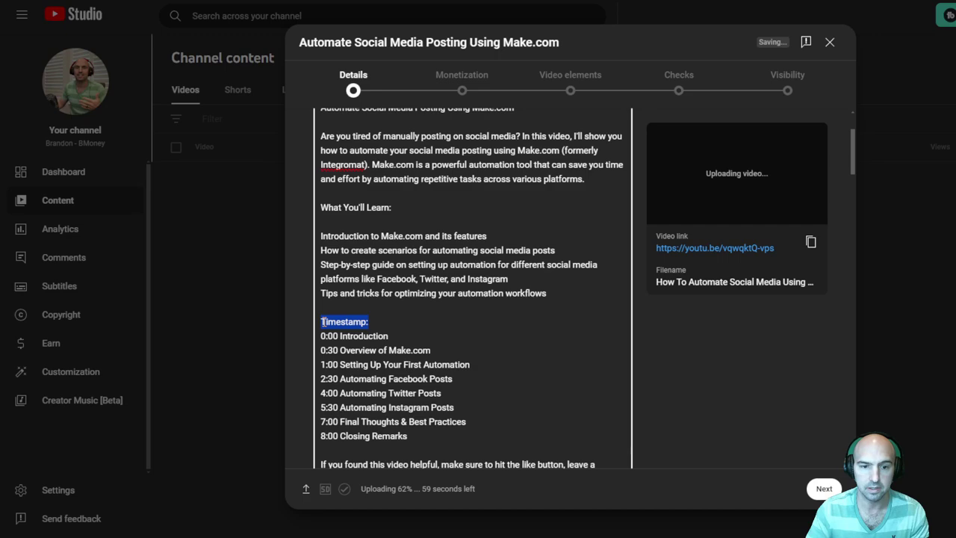
left_click(321, 321, "shift")
left_click(423, 317)
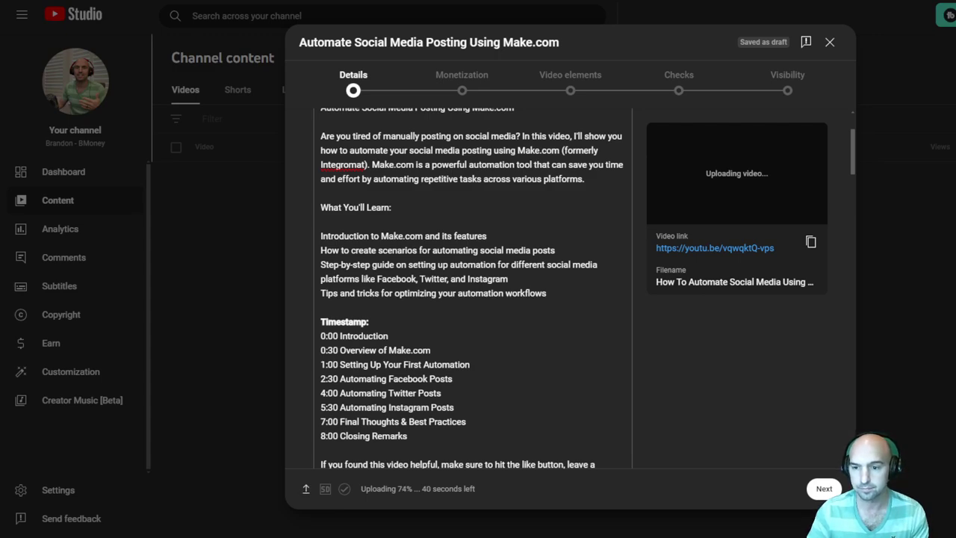
Step: Replace the label of the 0:30 timestamp in the description with "How I Do"
left_click_drag(431, 351, 339, 350)
type("How I Do")
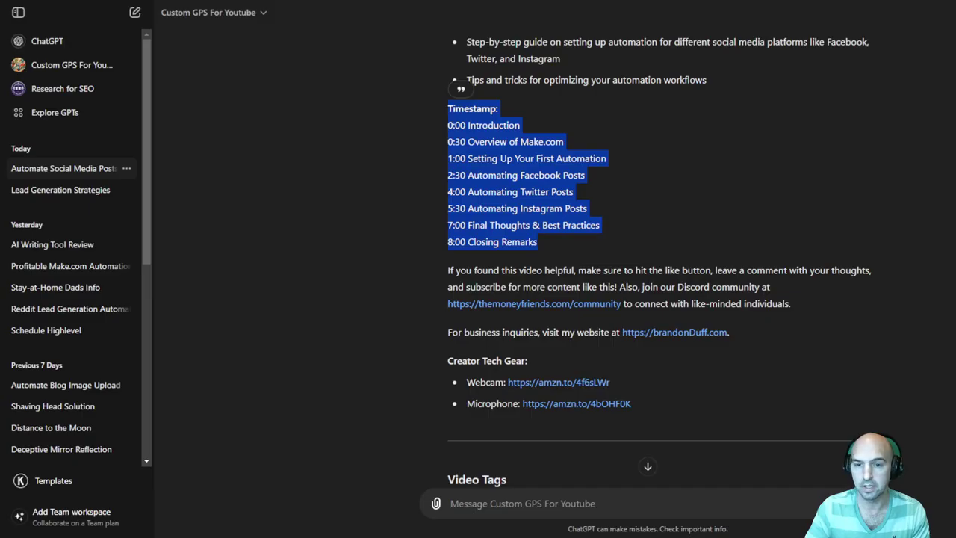
Step: In ChatGPT, review the generated description from its opening through the tech gear links and the video tags
scroll(704, 221, "up", 3)
left_click(692, 209)
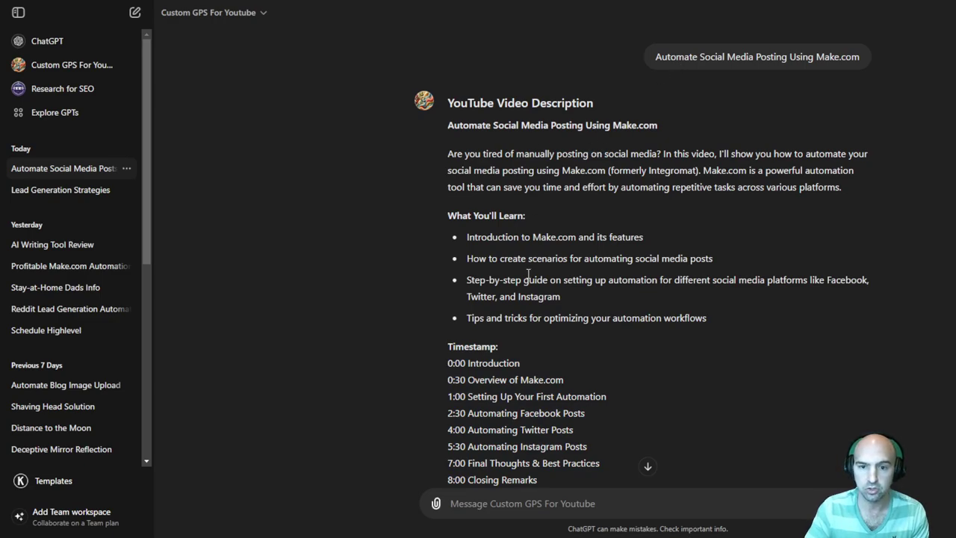
scroll(526, 346, "down", 3)
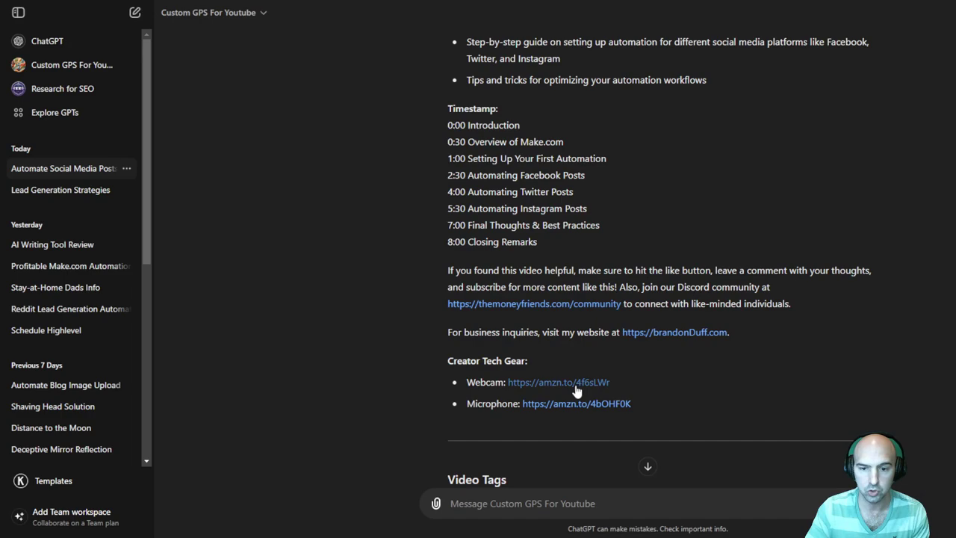
scroll(585, 413, "down", 2)
scroll(536, 329, "down", 1)
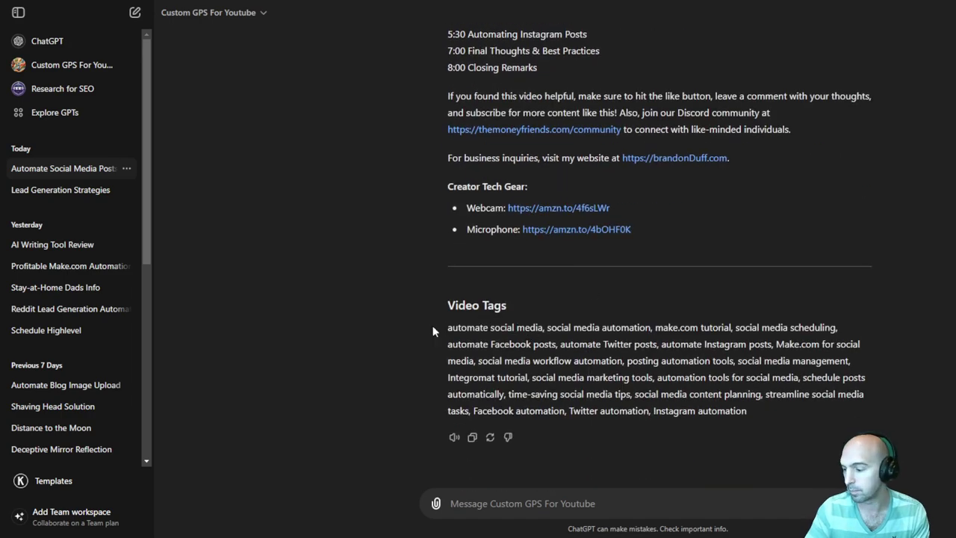
left_click_drag(432, 331, 799, 420)
left_click(799, 420)
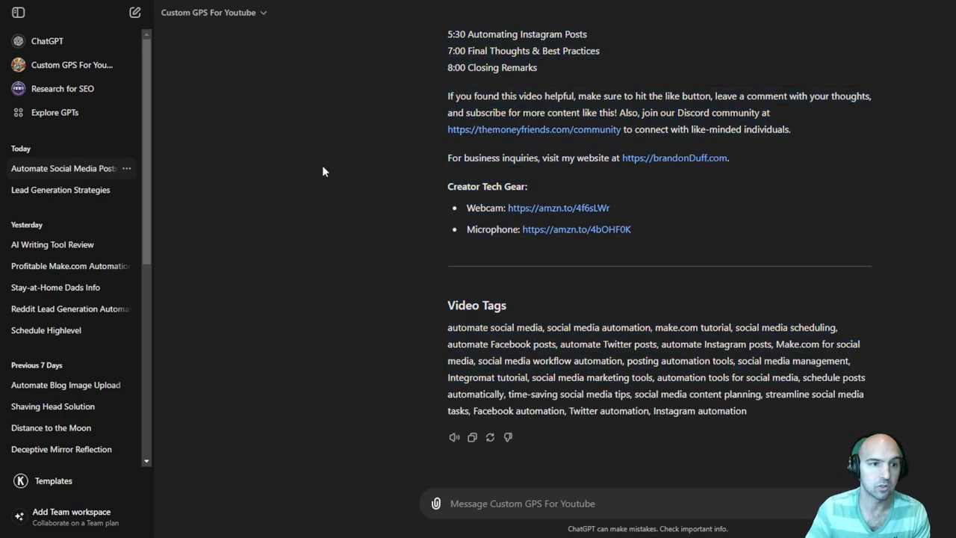
Step: Open the GPT directory, search it for "video", and clear the search
left_click(67, 42)
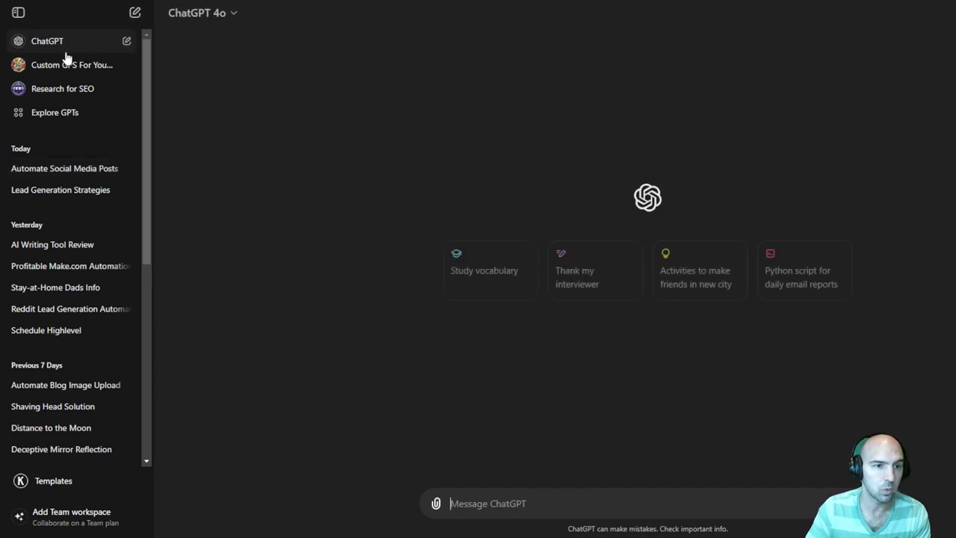
left_click(59, 113)
left_click(535, 139)
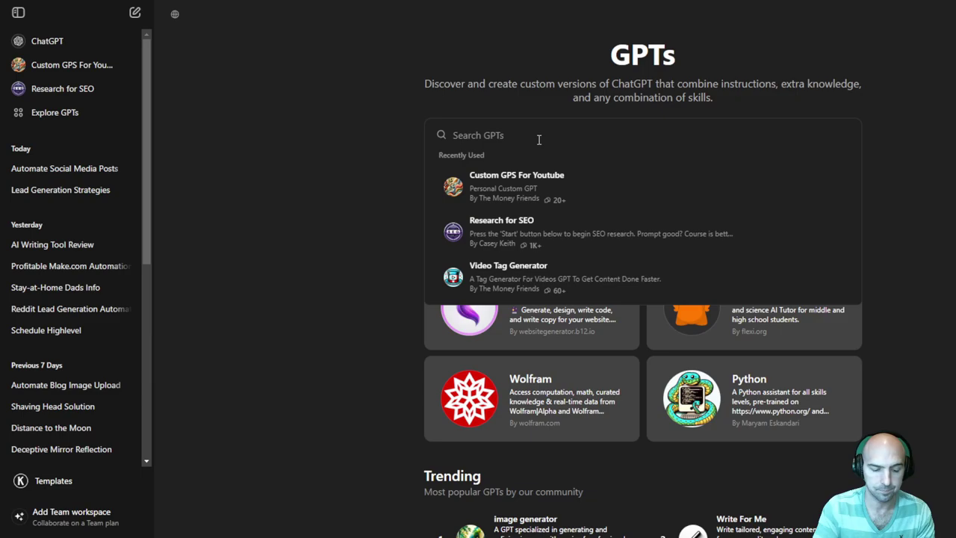
type("video")
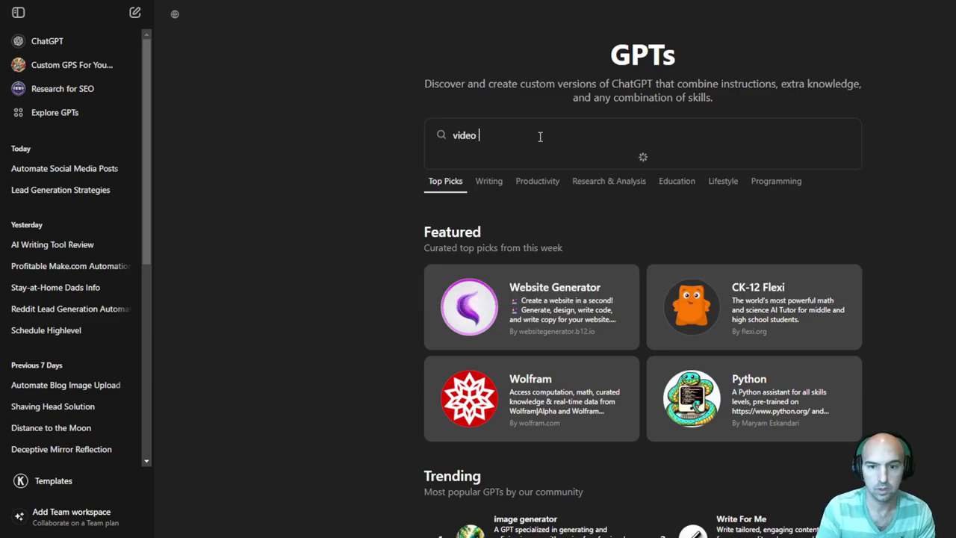
key("BackSpace")
key("BackSpace")
key("BackSpace")
key("BackSpace")
key("BackSpace")
key("BackSpace")
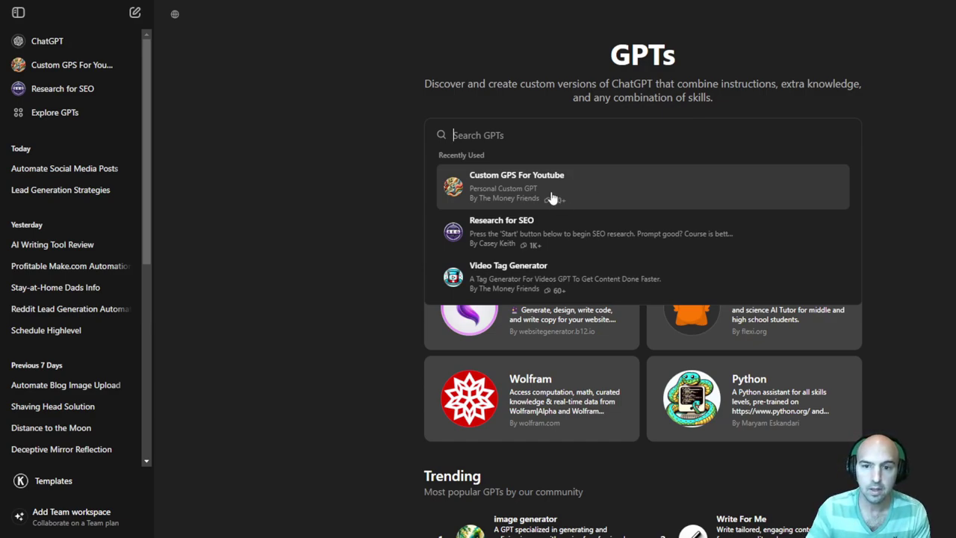
Step: View the details of the recently used Video Tag Generator GPT and close them
left_click(532, 278)
scroll(579, 286, "down", 1)
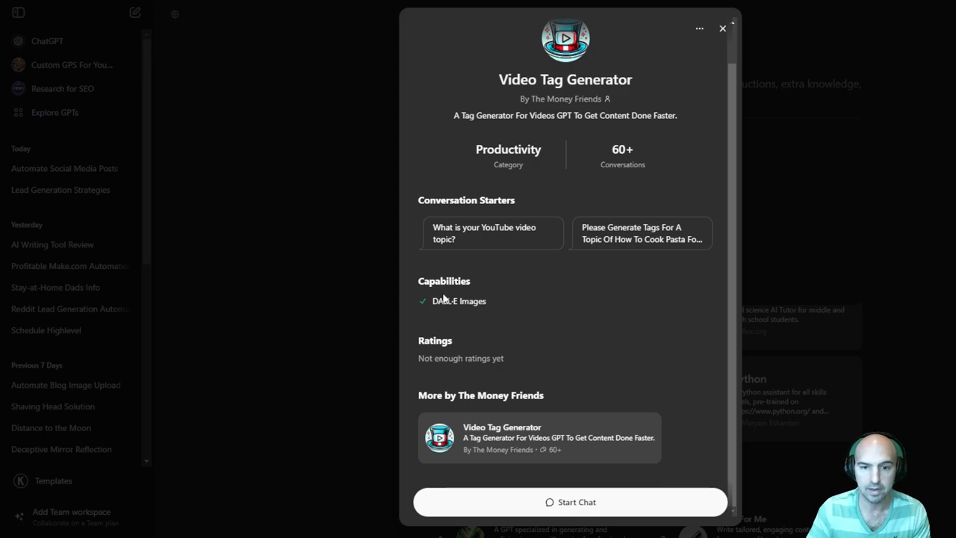
left_click(722, 29)
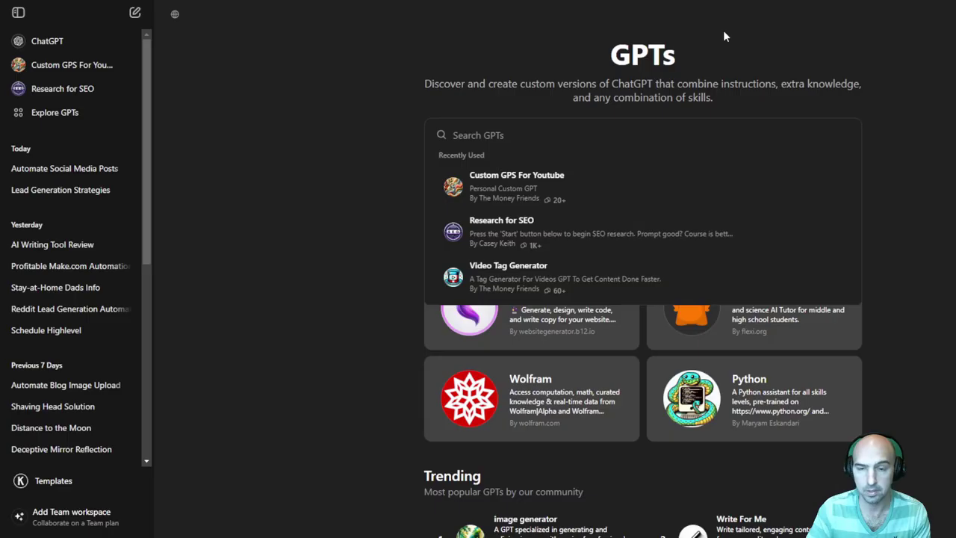
left_click(355, 117)
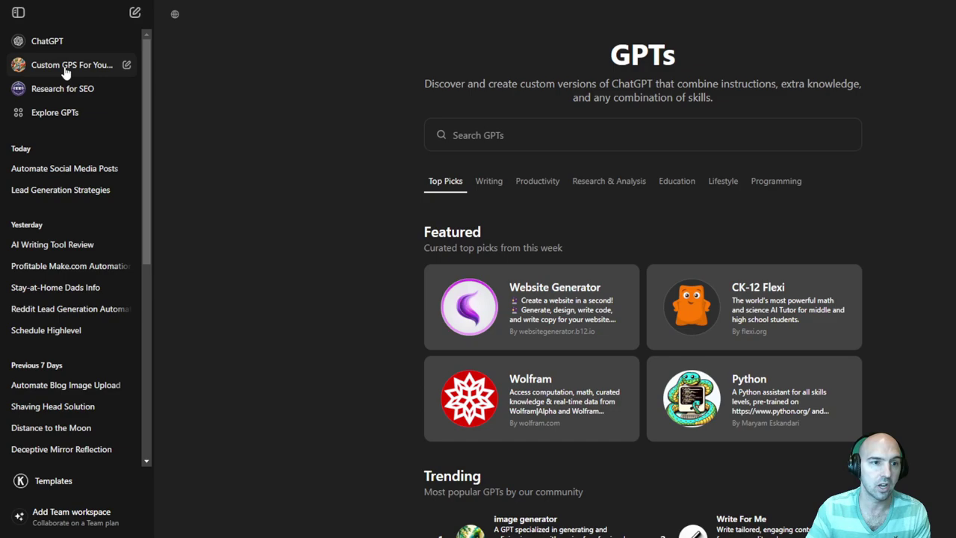
Step: Reopen the Automate Social Media Posts chat and examine the tech gear, Discord community and business website links
left_click(37, 65)
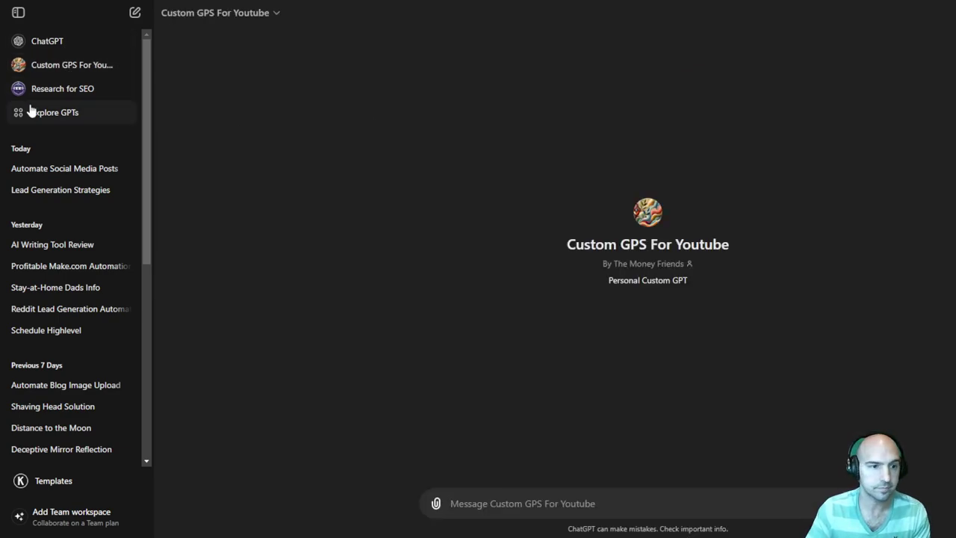
left_click(63, 170)
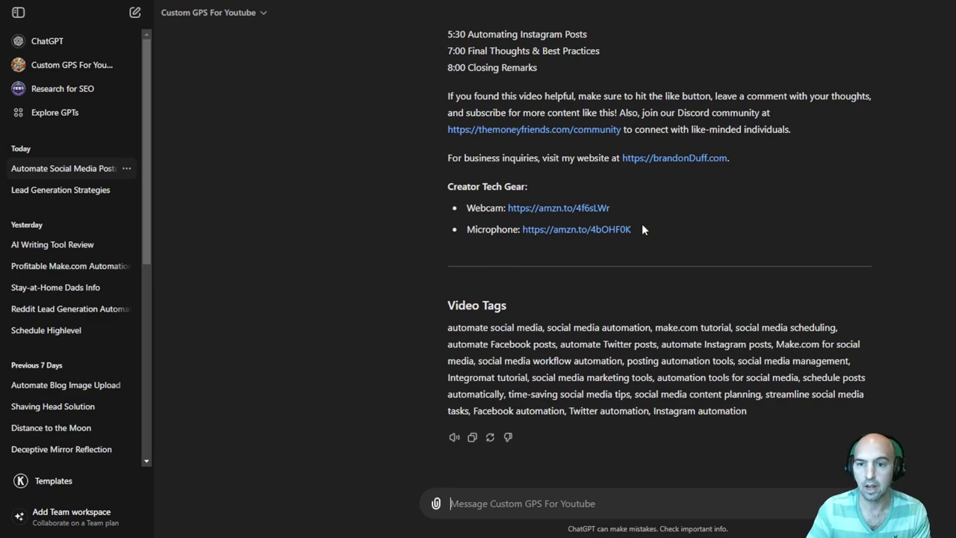
left_click_drag(641, 225, 447, 187)
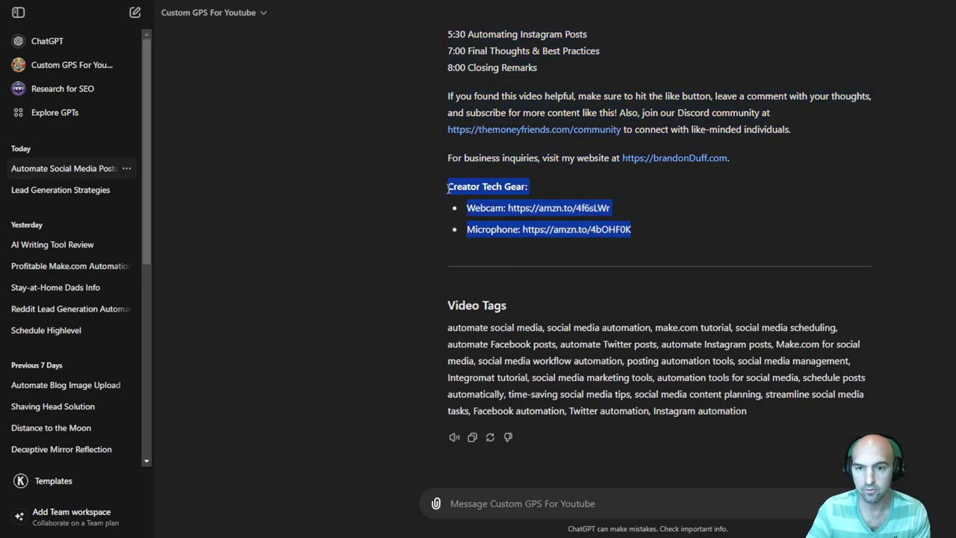
scroll(773, 216, "up", 1)
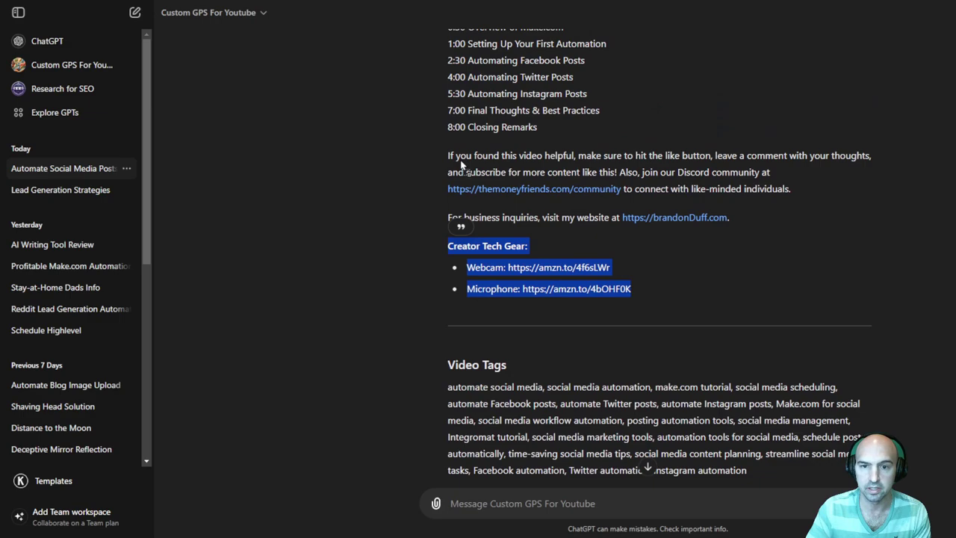
left_click_drag(432, 145, 619, 196)
left_click(813, 230)
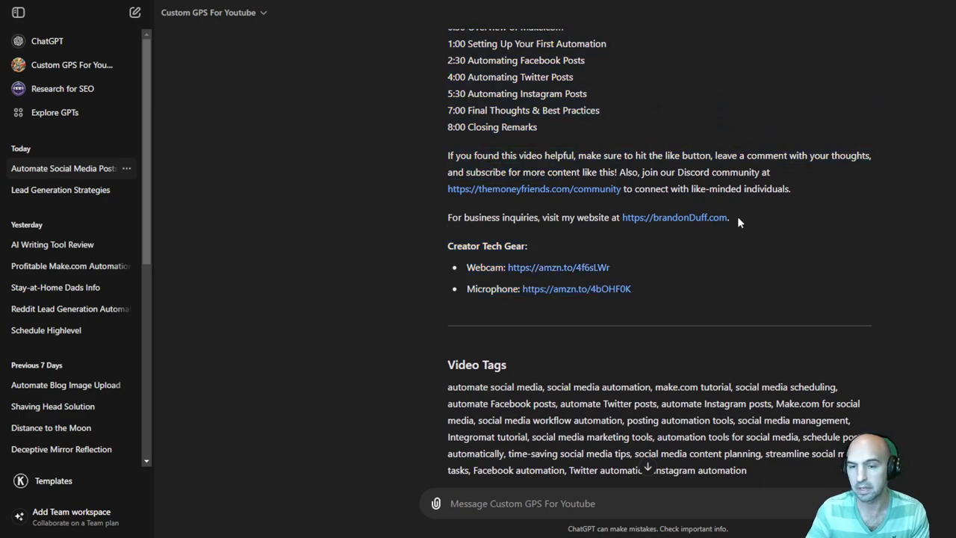
scroll(616, 162, "up", 5)
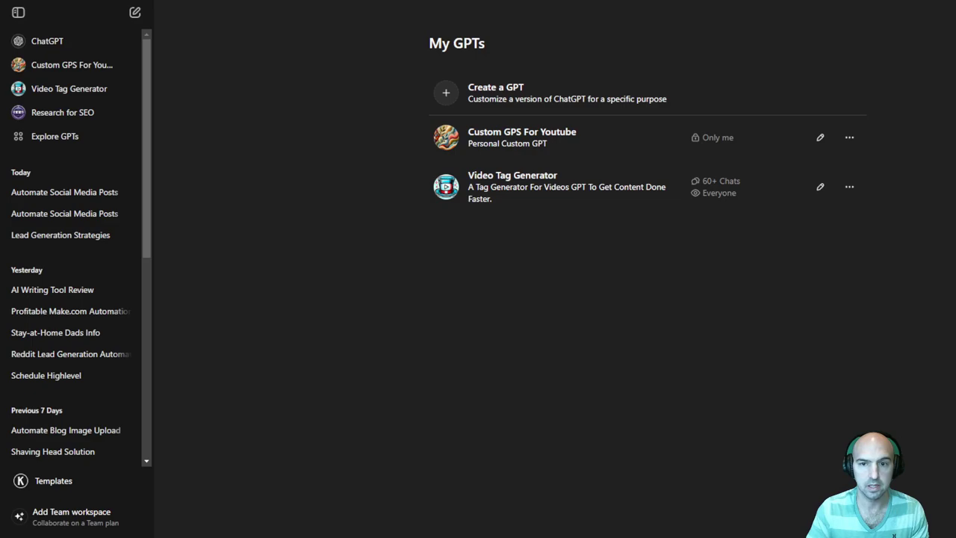
Step: Open the Video Tag Generator GPT and send it the topic "Automate Social Media Posting Using Make.com"
left_click(576, 199)
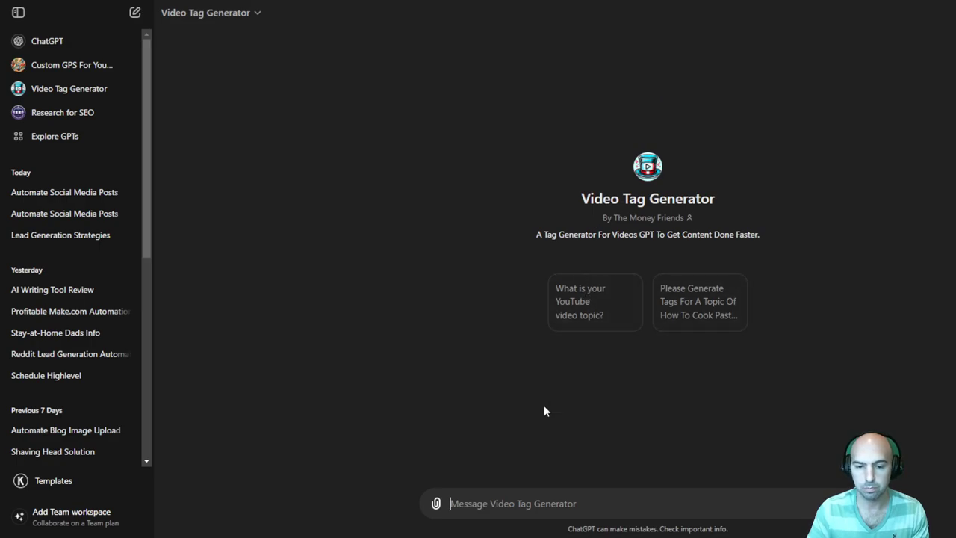
type("Automate Social Media Posting Using Make.com")
key("Return")
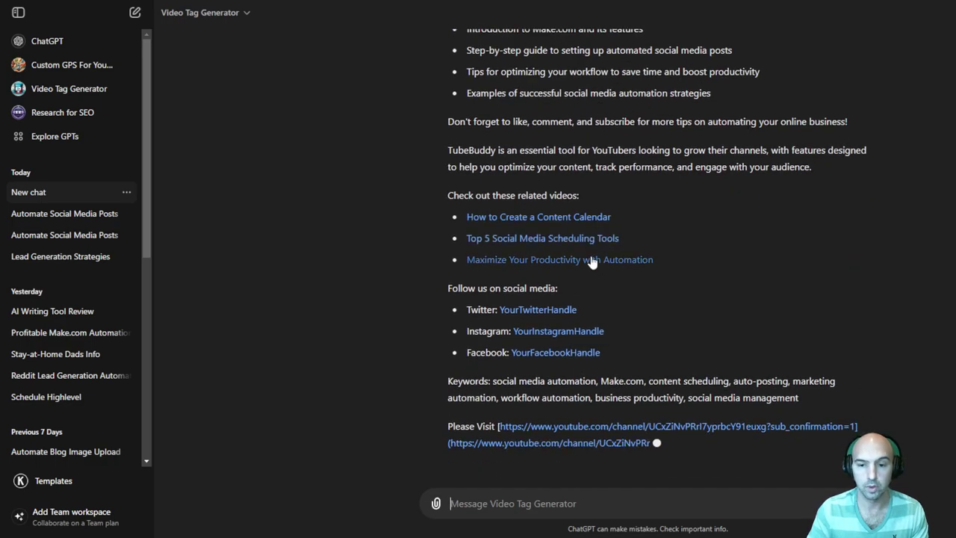
Step: Examine the hashtags and YouTube video description generated by the Video Tag Generator
scroll(591, 258, "up", 8)
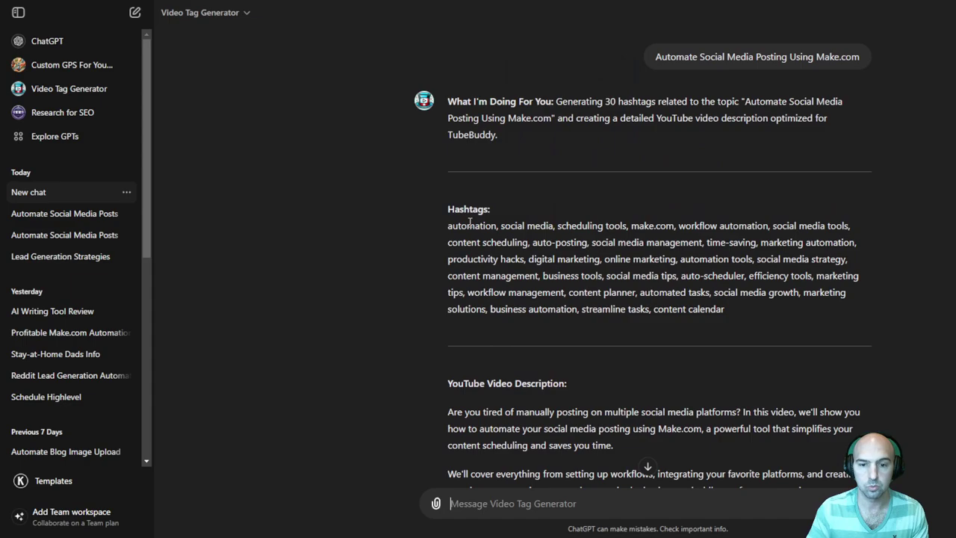
left_click_drag(455, 222, 747, 324)
scroll(607, 261, "down", 2)
scroll(746, 337, "down", 3)
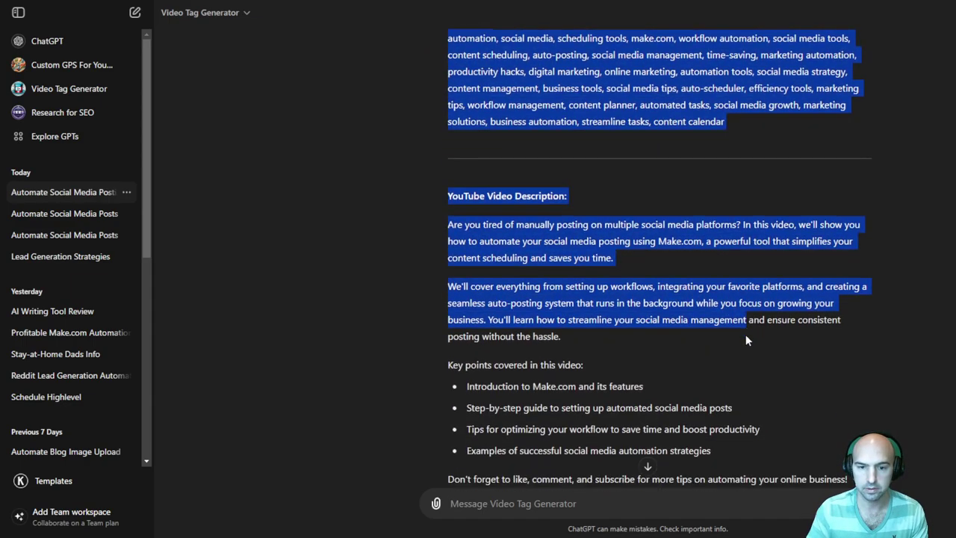
Step: Examine the related videos, social media handles and keywords in the Video Tag Generator's response
left_click_drag(487, 217, 547, 240)
scroll(538, 256, "down", 2)
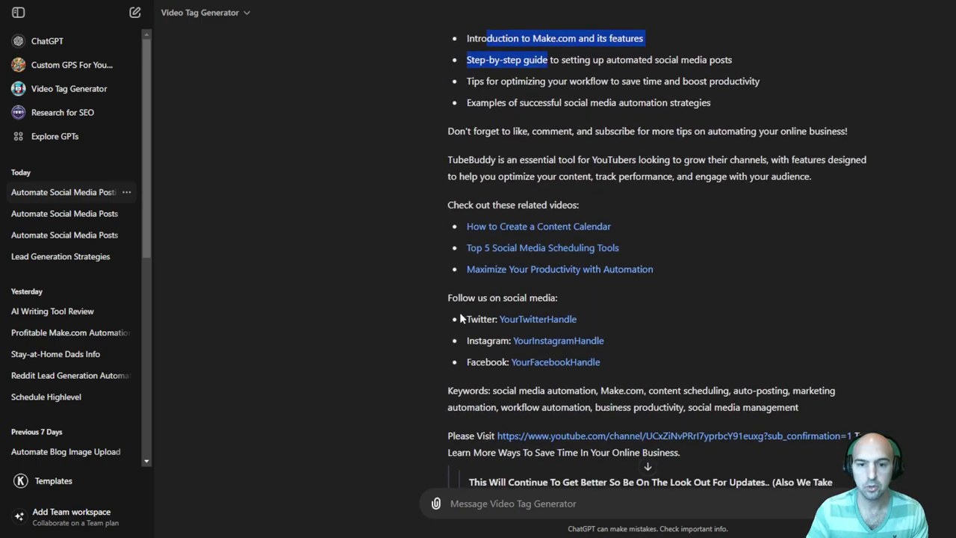
left_click_drag(446, 296, 649, 358)
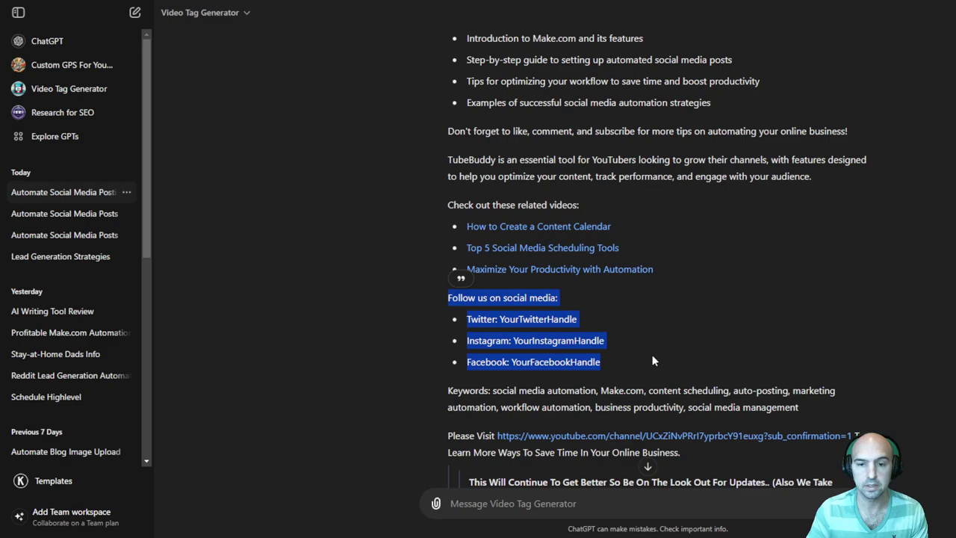
left_click(652, 361)
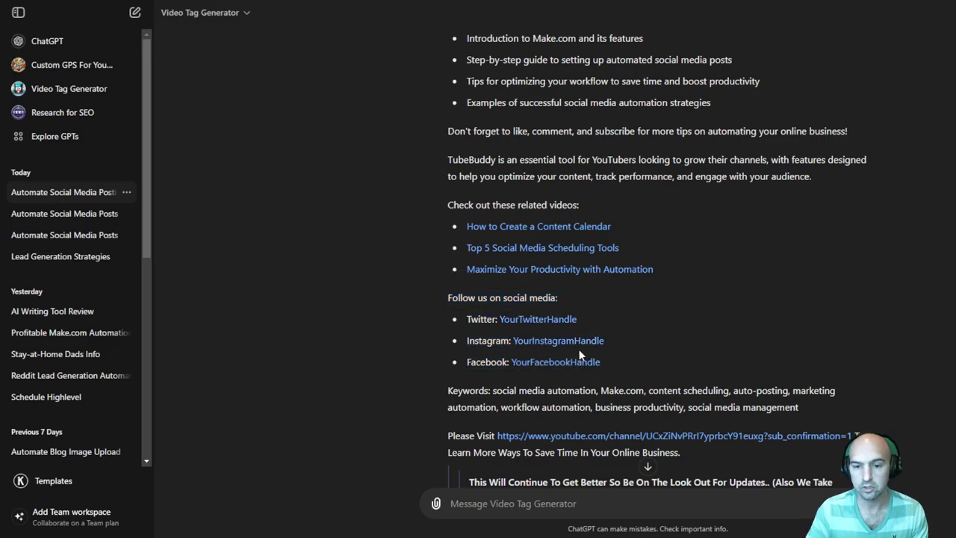
scroll(581, 219, "down", 2)
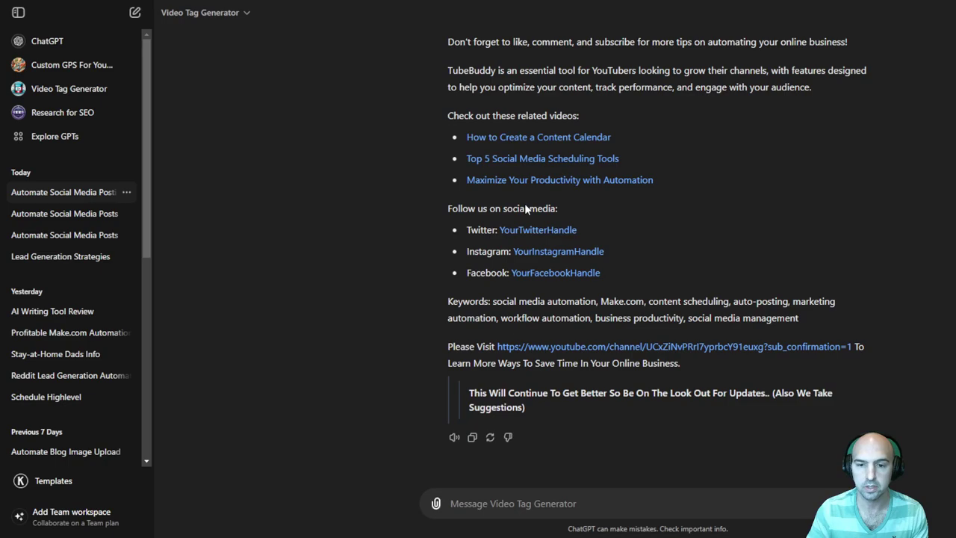
scroll(525, 211, "up", 10)
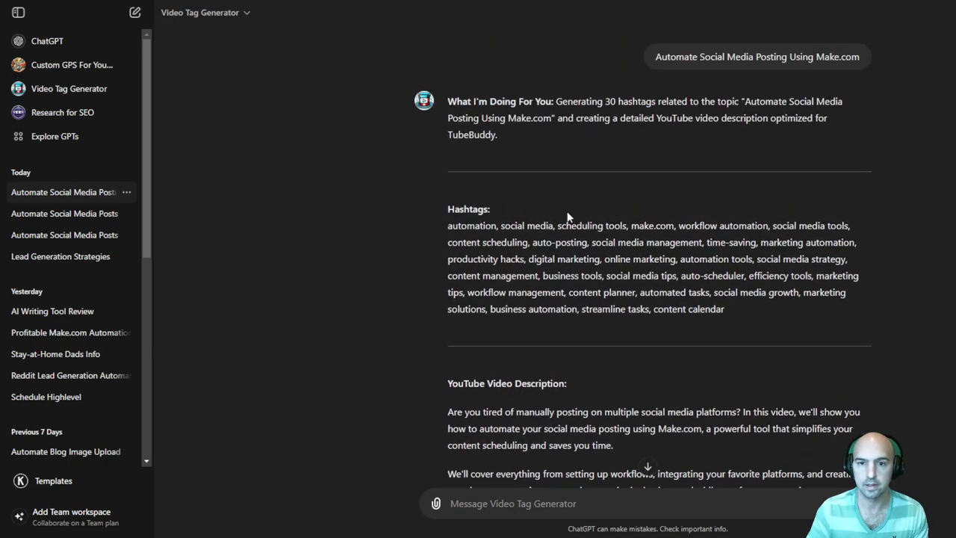
Step: Open the Custom GPS For Youtube GPT and send it the topic "Automate Social Media Posting Using Make.com"
left_click(57, 65)
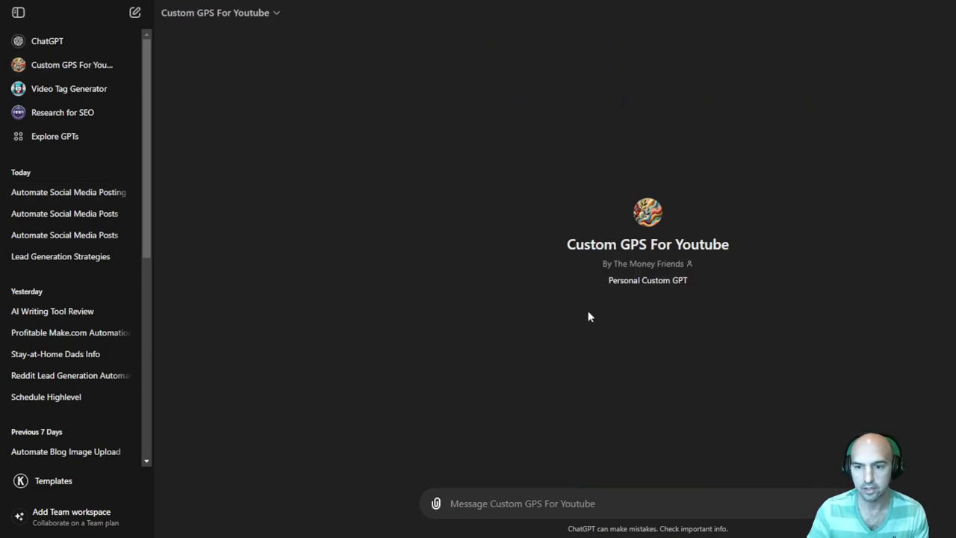
type("Automate Social Media Posting Using Make.com")
key("Return")
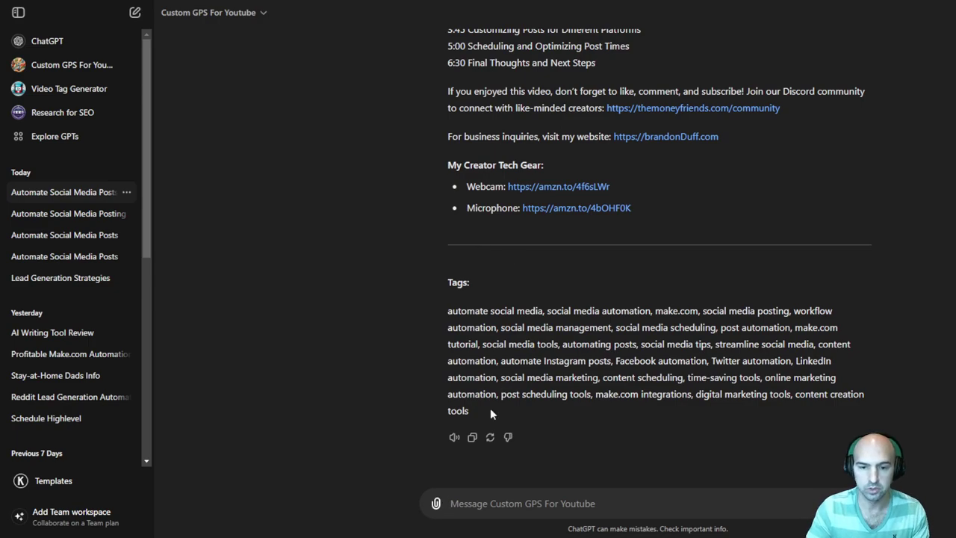
Step: Copy the generated tags, switch to YouTube Studio and paste them into the draft video's tags
left_click_drag(490, 408, 443, 313)
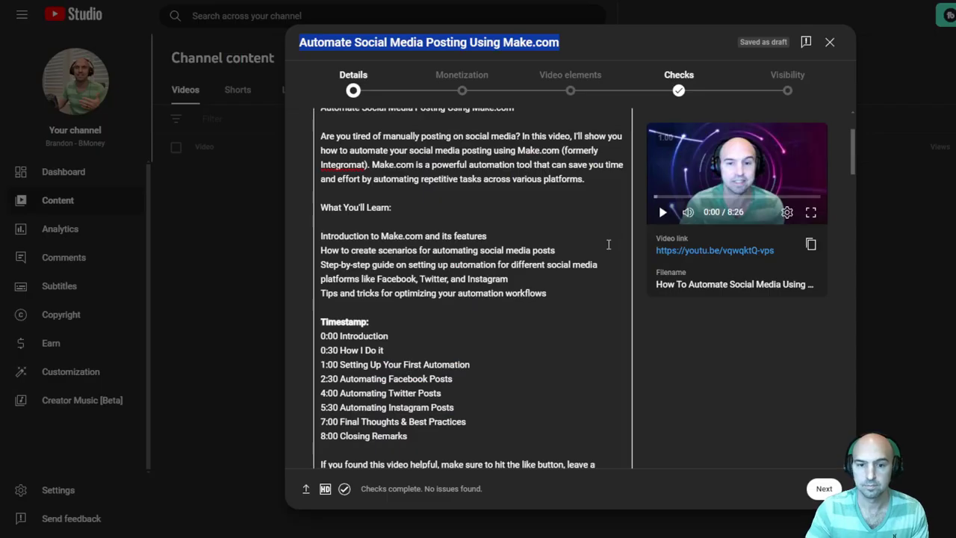
scroll(766, 393, "down", 15)
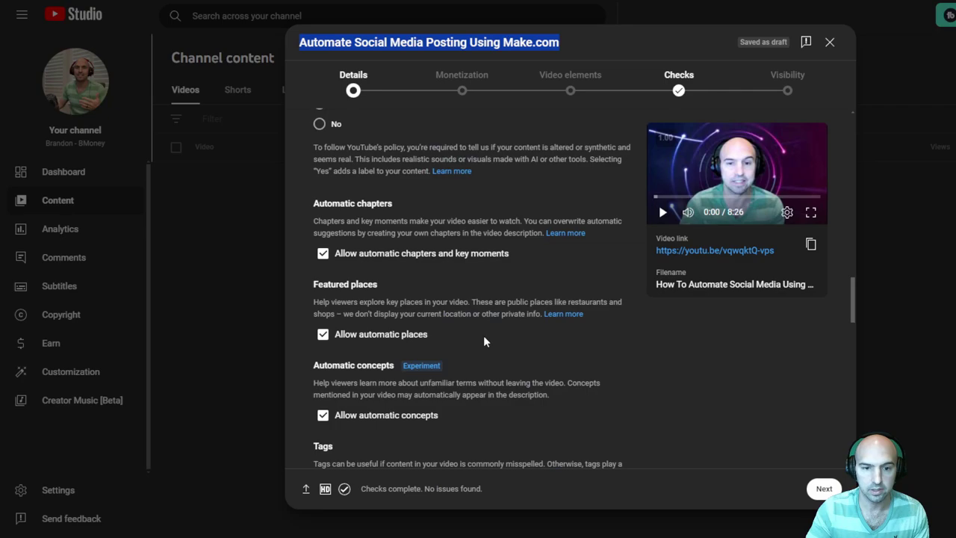
scroll(453, 334, "down", 3)
scroll(418, 299, "up", 3)
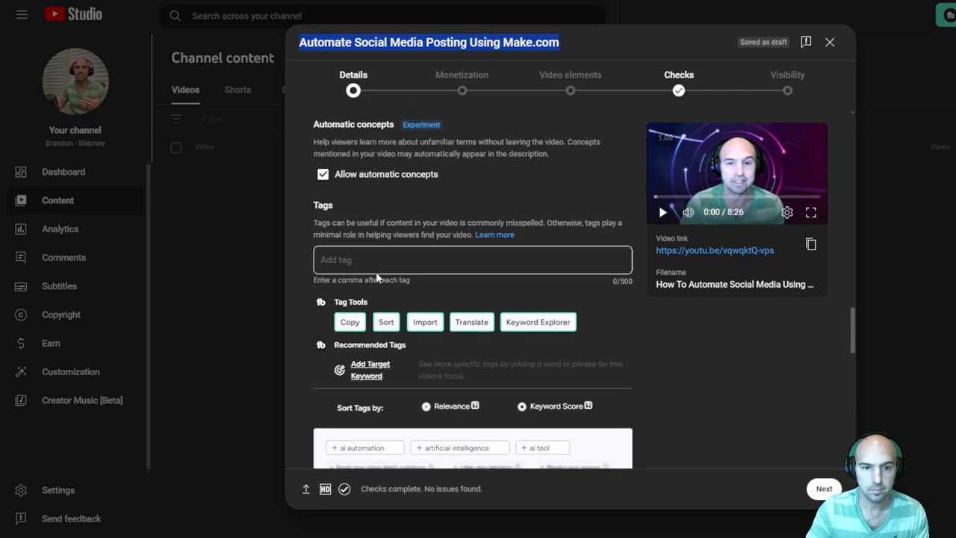
left_click(374, 260)
type("automate social media, social media automation, automate social media posting, workflow automation, social media management, social media scheduling, post automation, make.com tutorial, social media tools, automating posts, social media tips, streamline social media, content automation, automate Instagram posts, Facebook automation, Twitter automation, LinkedIn automation, social media marketing, content scheduling, time-saving tools, online marketing automation, post scheduling tools, make.com integrations, digital marketing tools, content creation tools")
scroll(463, 254, "down", 3)
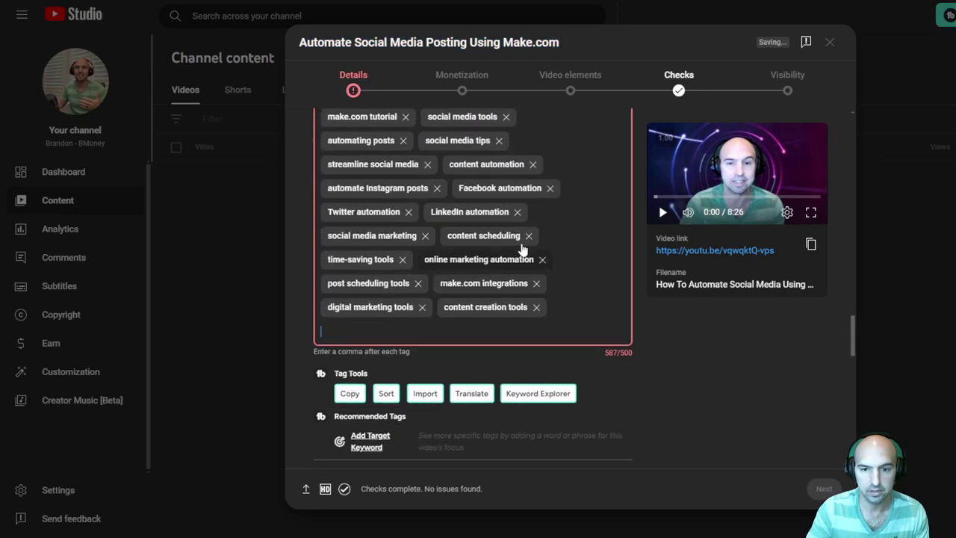
Step: Remove the tags "content scheduling", "time-saving tools", "online marketing automation" and "content creation tools"
left_click(529, 236)
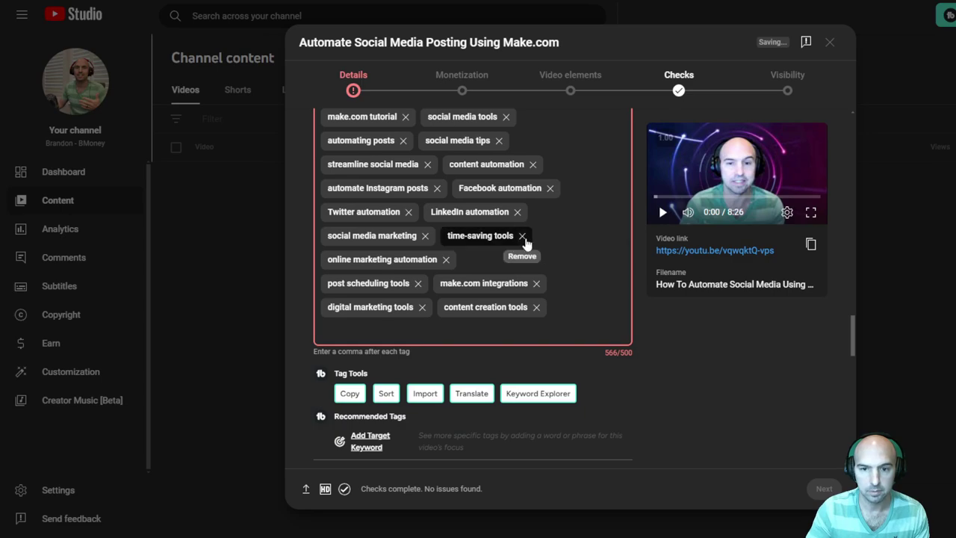
left_click(523, 236)
left_click(446, 259)
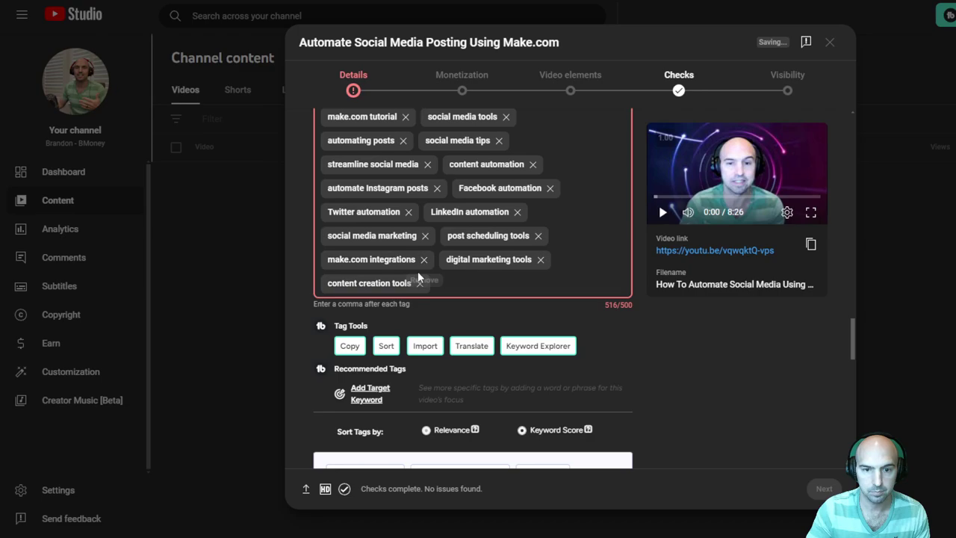
left_click(420, 283)
Step: Review the draft video's title, description, timestamps, tech gear links and thumbnail options
scroll(560, 259, "up", 10)
scroll(528, 276, "up", 8)
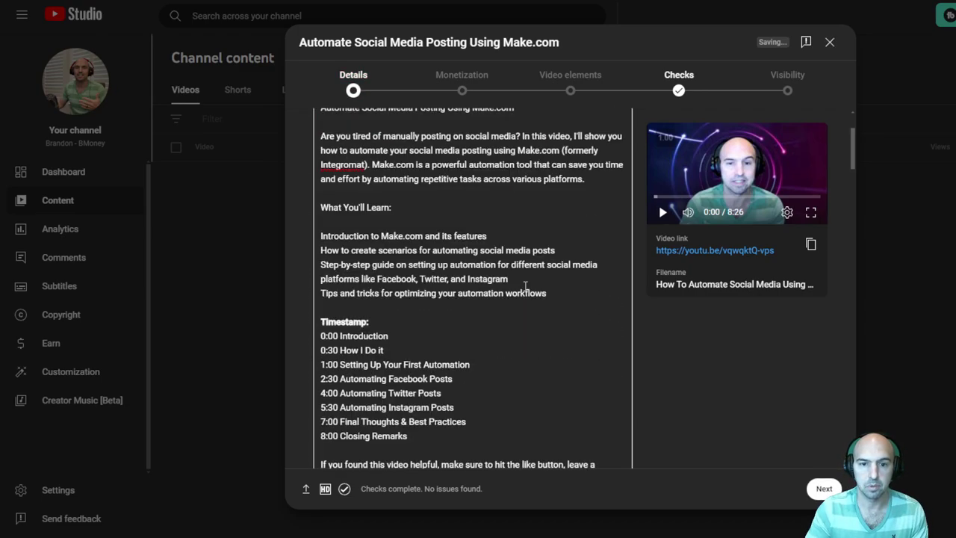
scroll(350, 342, "down", 3)
scroll(413, 333, "down", 3)
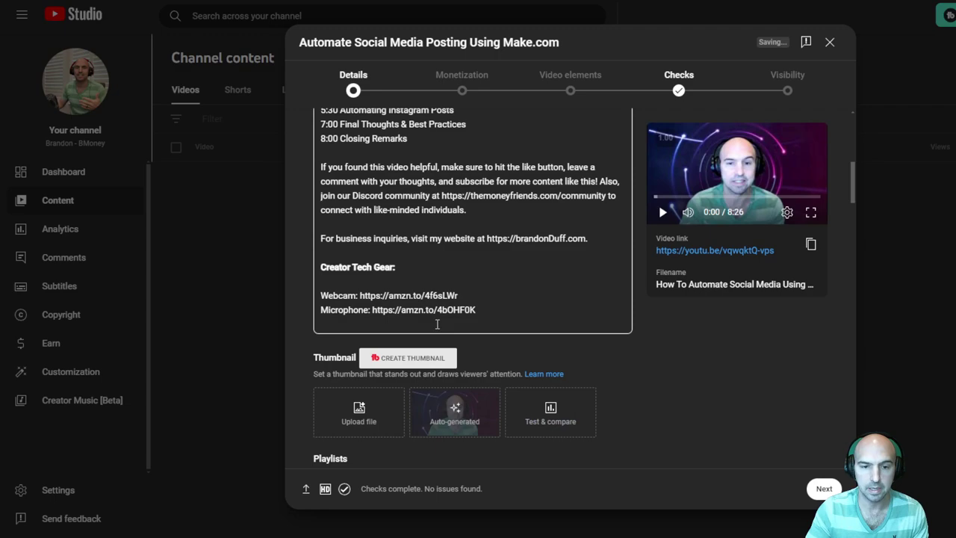
scroll(516, 301, "down", 2)
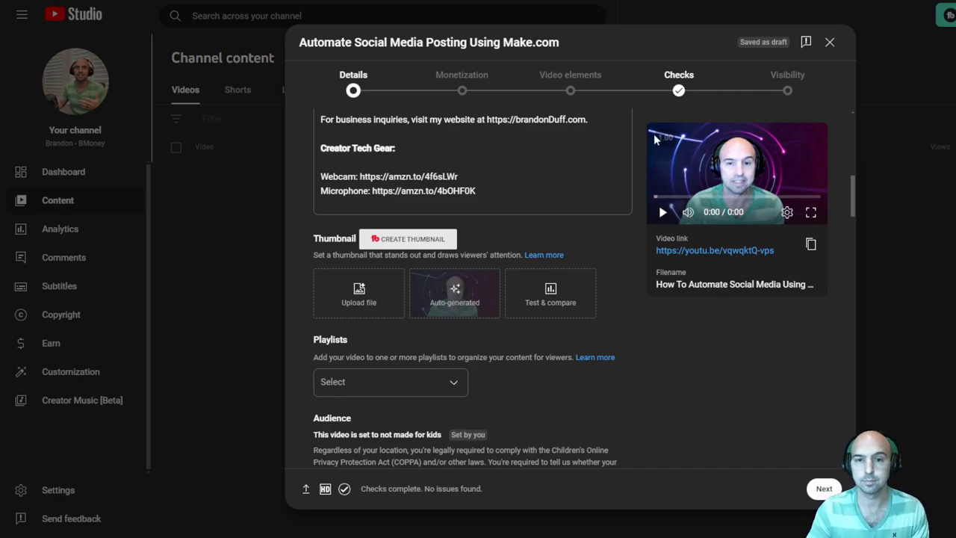
scroll(583, 306, "up", 5)
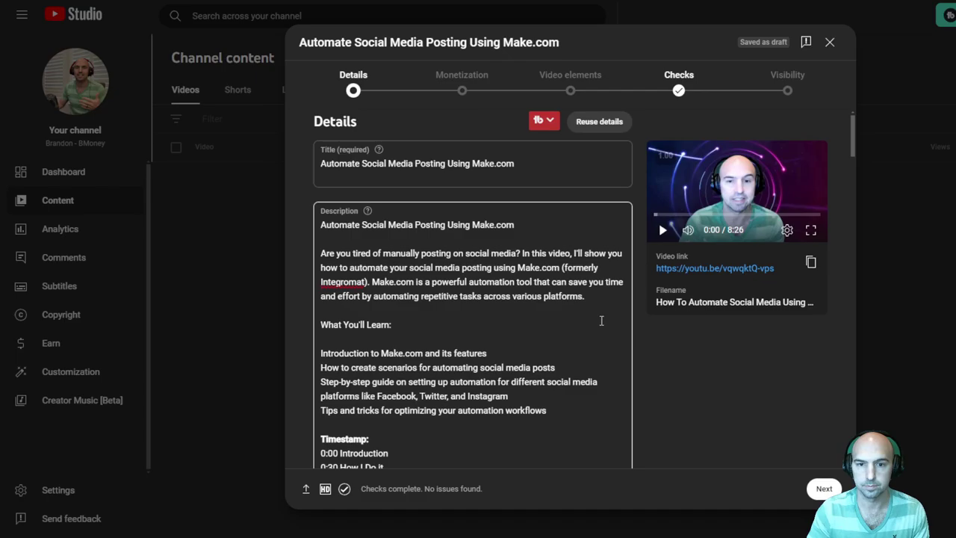
scroll(601, 320, "down", 10)
scroll(441, 267, "up", 5)
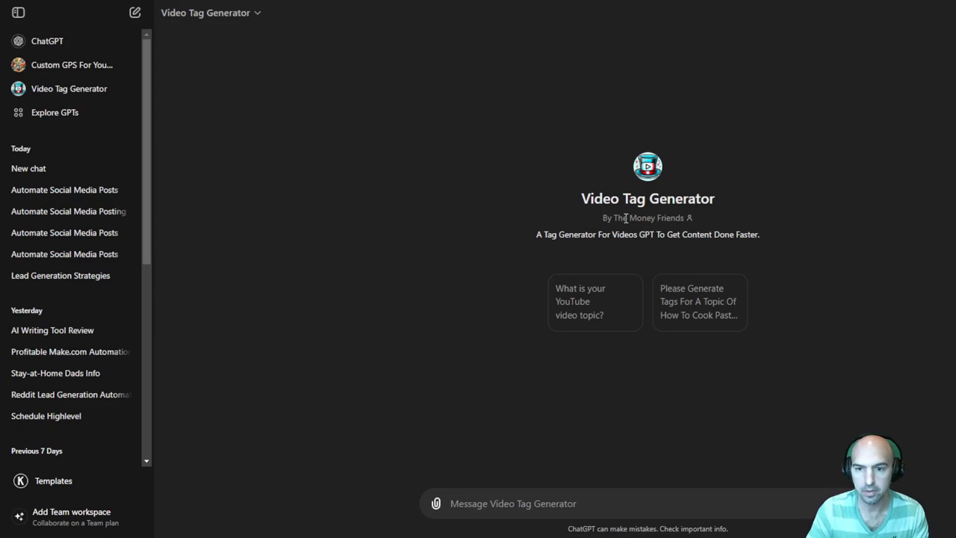
Step: Switch to ChatGPT and view the start pages of Custom GPS For Youtube and Video Tag Generator
left_click(66, 64)
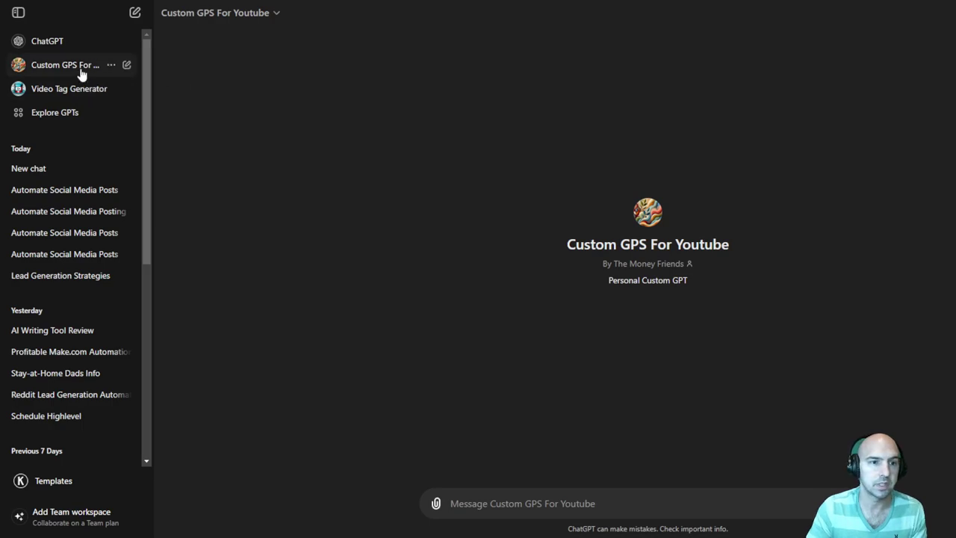
left_click(68, 91)
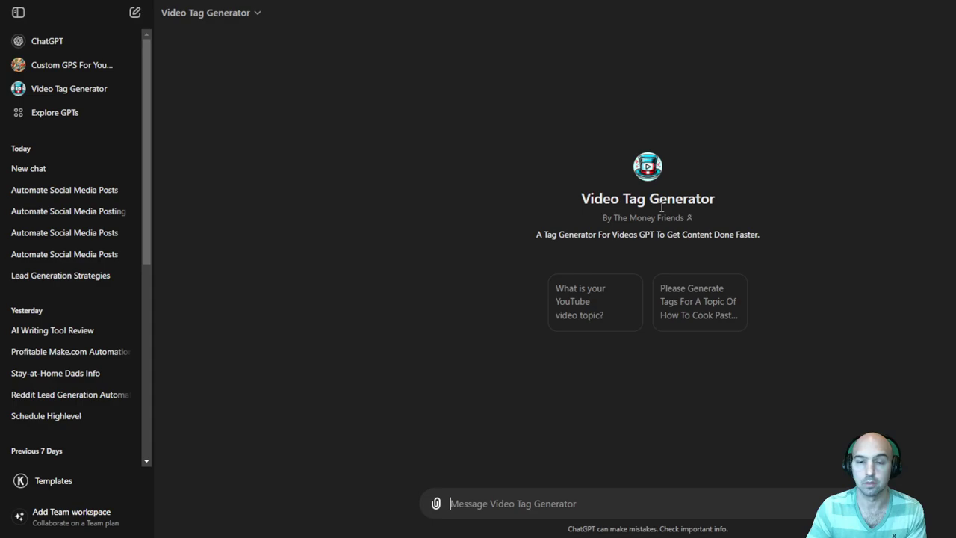
left_click(88, 69)
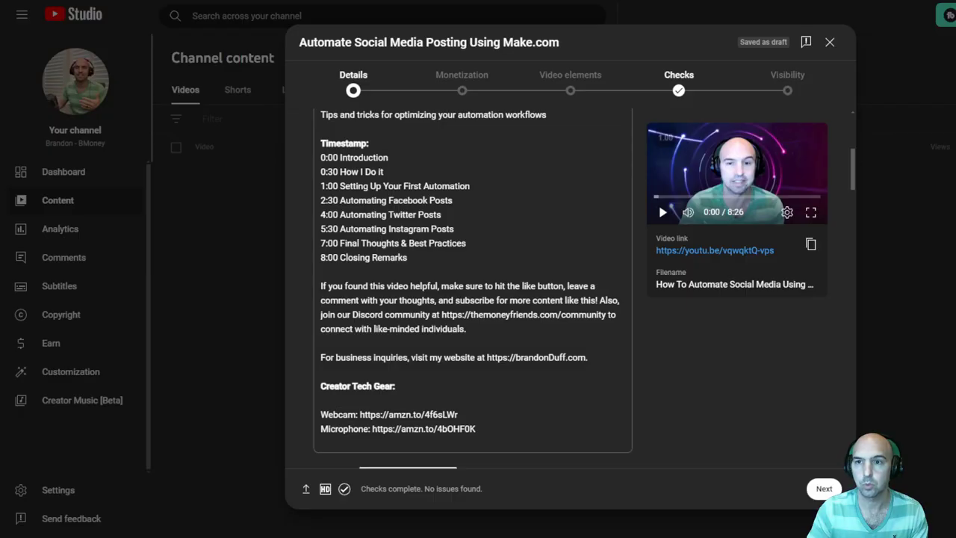
Step: In the YouTube Studio video description, set the Discord community link apart as its own paragraph with blank lines around it
scroll(387, 299, "up", 5)
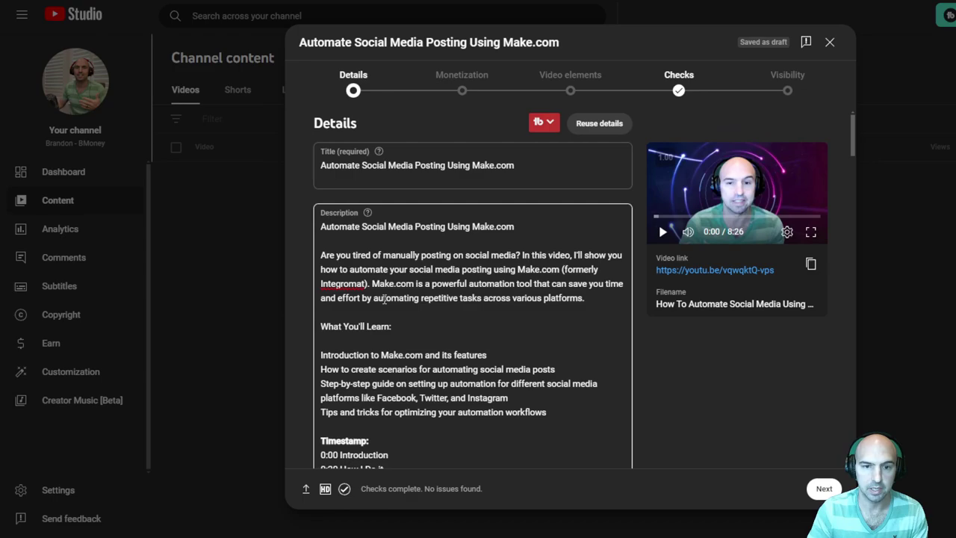
scroll(416, 199, "down", 6)
scroll(403, 202, "down", 3)
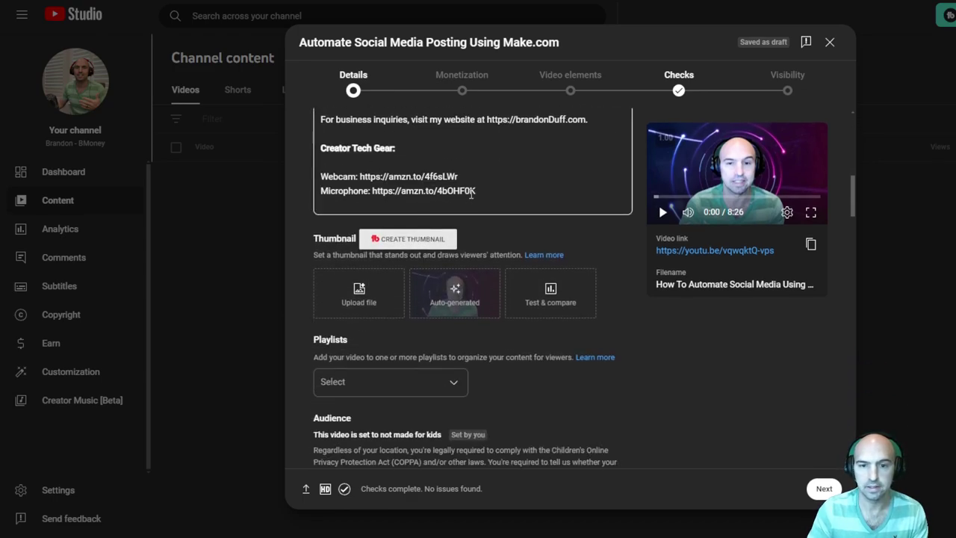
scroll(485, 213, "up", 5)
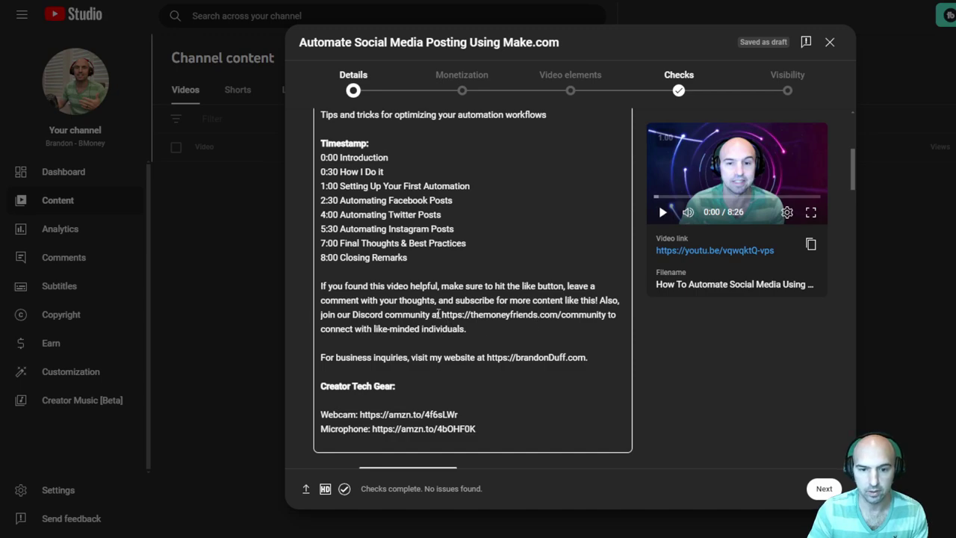
left_click(438, 314)
key("Return")
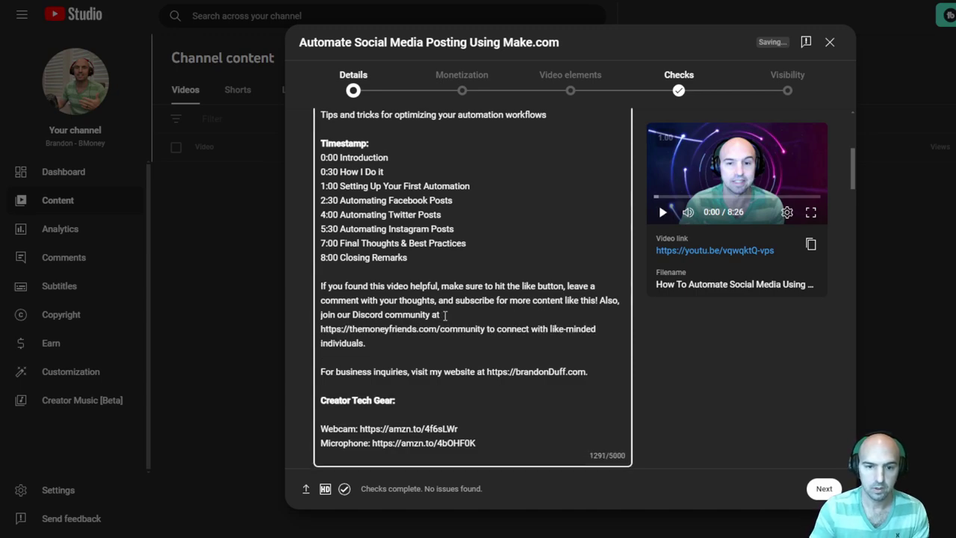
key("Return")
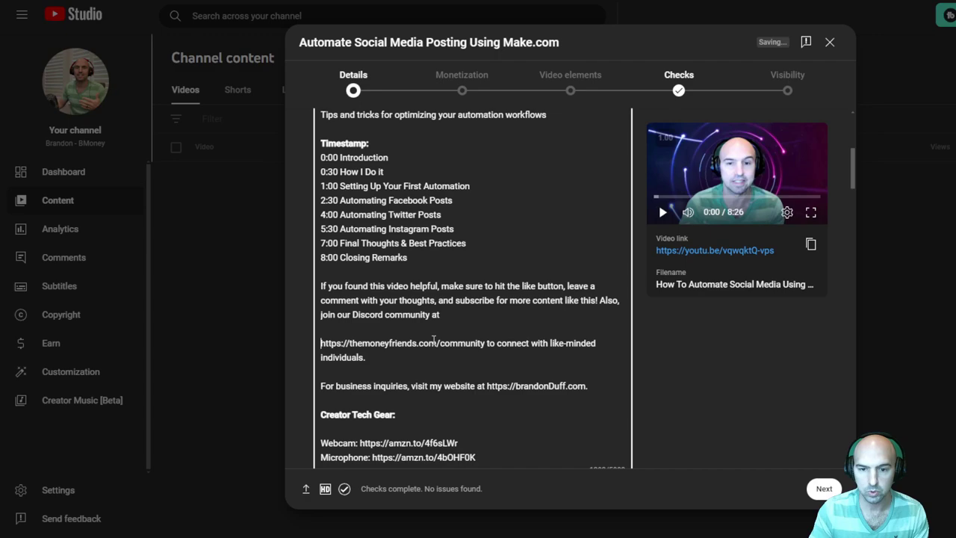
left_click(485, 343)
key("Return")
key("Return")
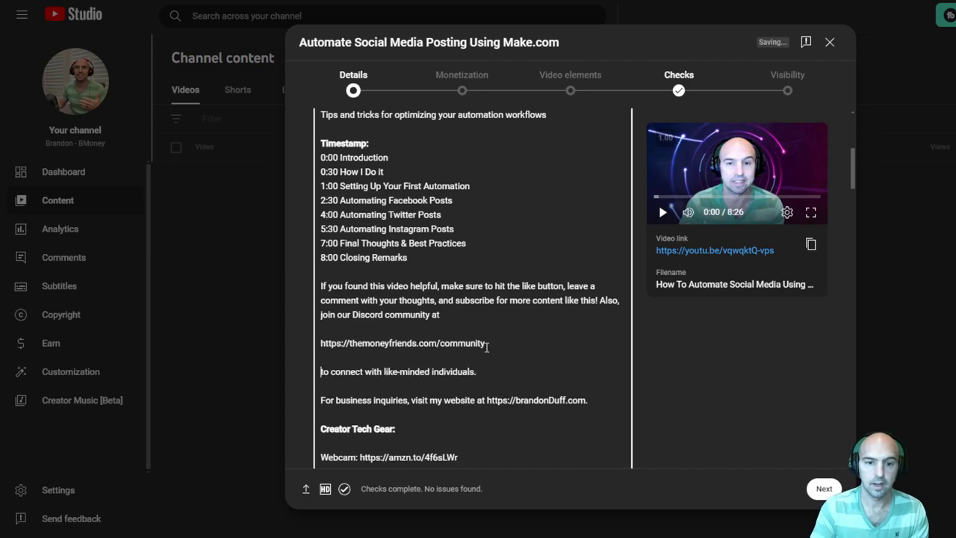
Step: Move the text "to connect with like-minded individuals." up to follow "join our Discord community at" in the description
left_click(478, 372)
key("ctrl+shift+Home")
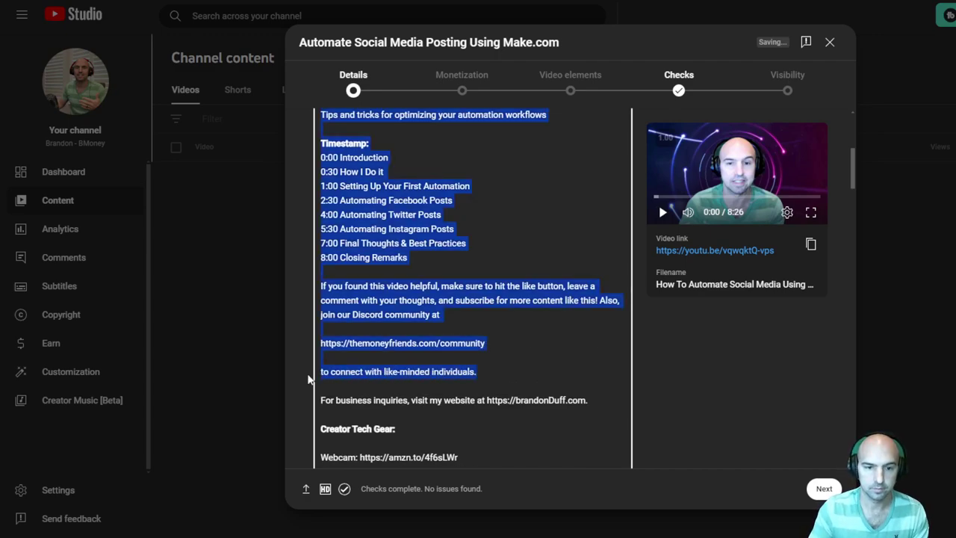
left_click(310, 377, "shift")
key("ctrl+c")
key("BackSpace")
key("ctrl+v")
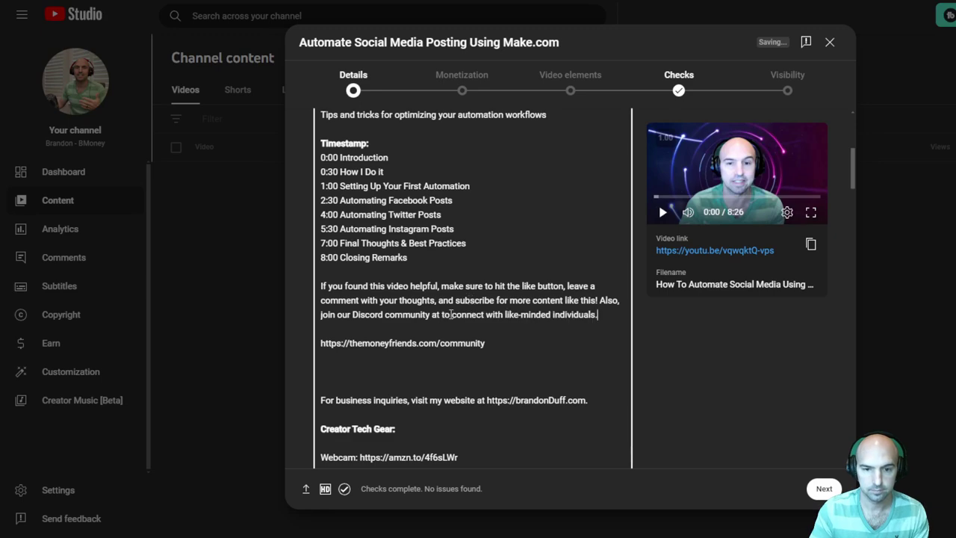
Step: Delete the word "at" so the sentence reads "join our Discord community to connect with like-minded individuals."
left_click(442, 315)
key("BackSpace")
key("BackSpace")
key("BackSpace")
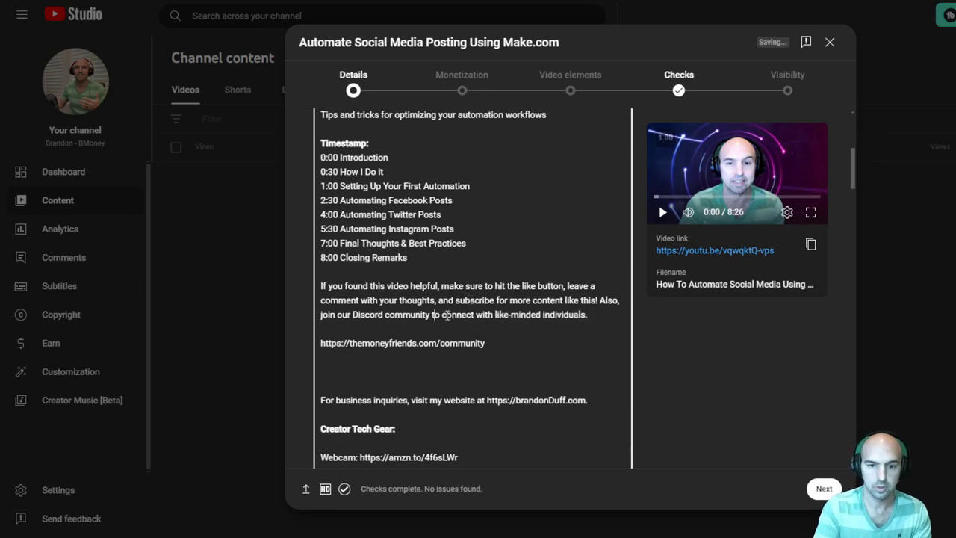